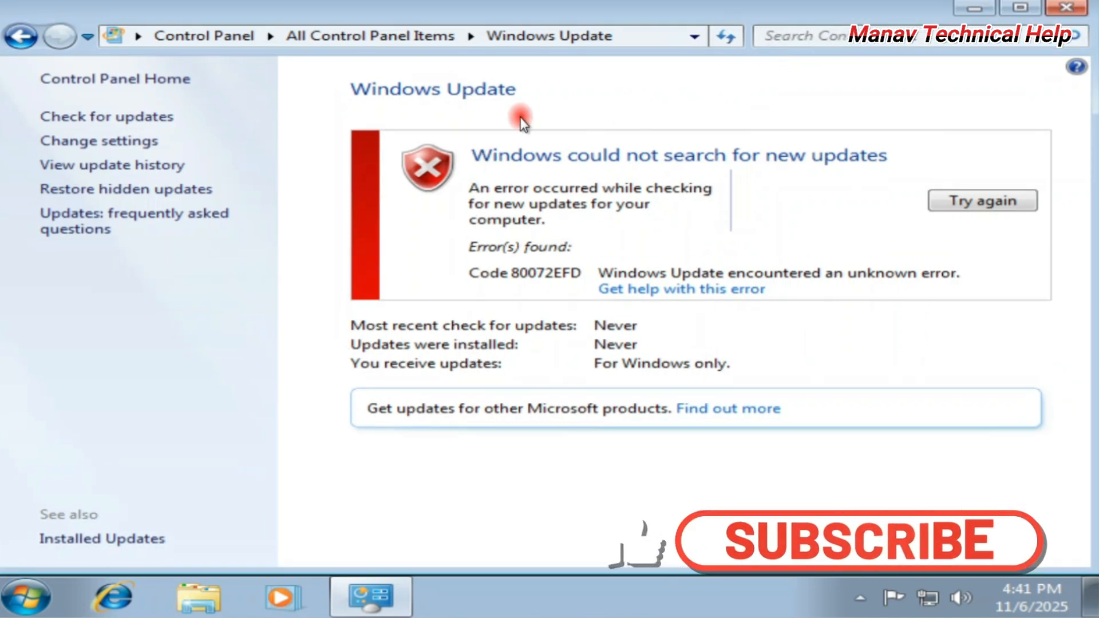
Restore and reposition the Windows Update window showing error 80072EFD, then close it.
mouse_move(504, 12)
left_mouse_down()
mouse_move(706, 127)
mouse_move(518, 25)
left_mouse_up()
left_click_drag(926, 29, 870, 13)
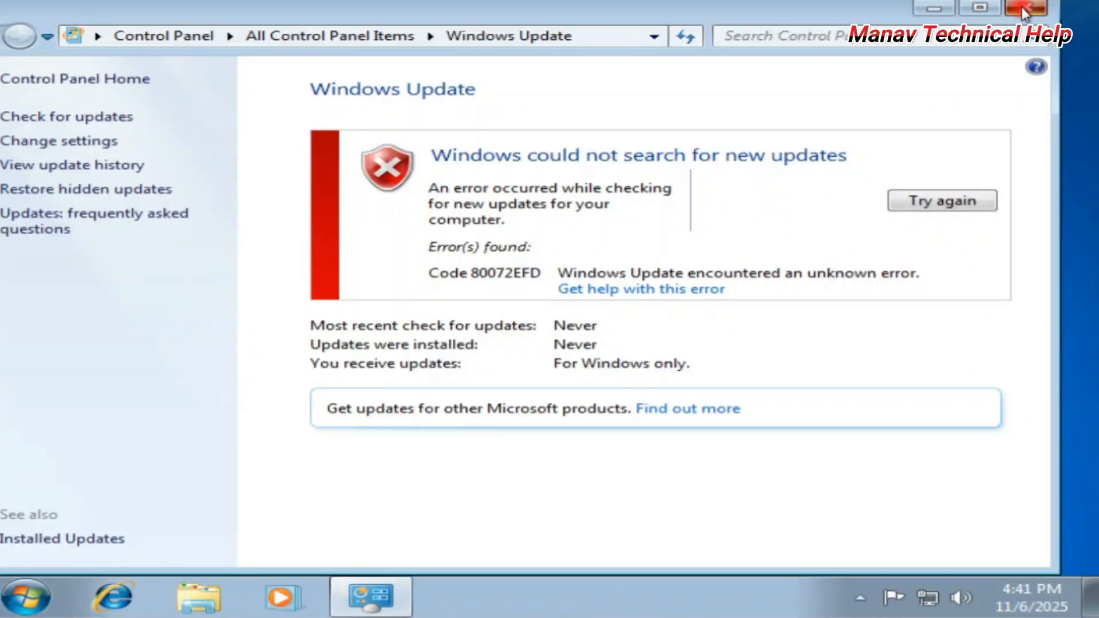
left_click(1076, 8)
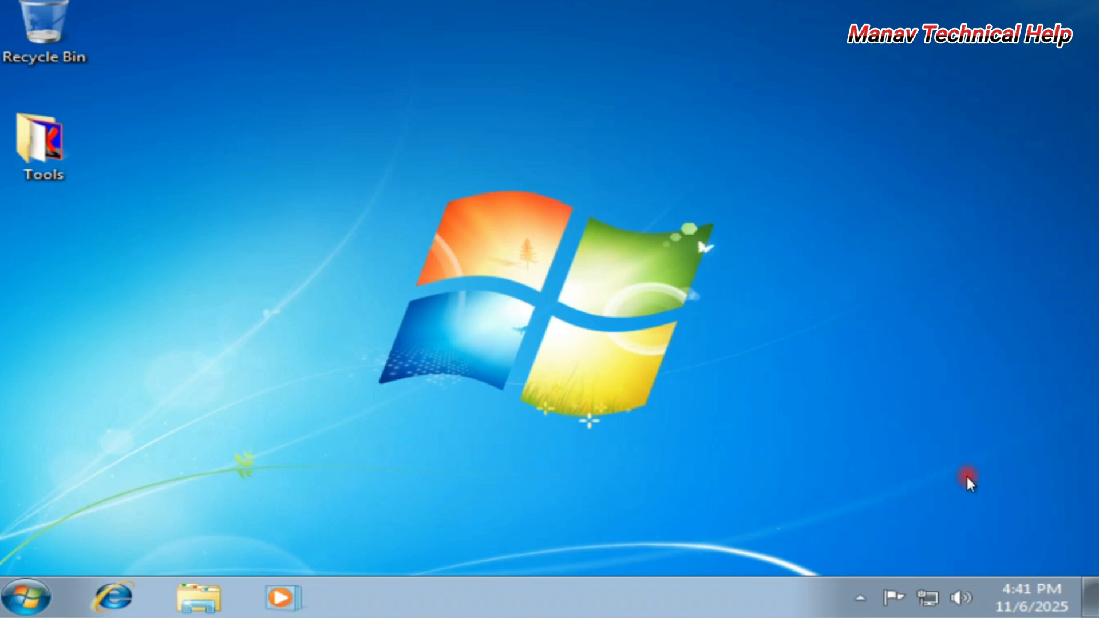
Open the Date and Time settings from the taskbar clock.
right_click(1015, 593)
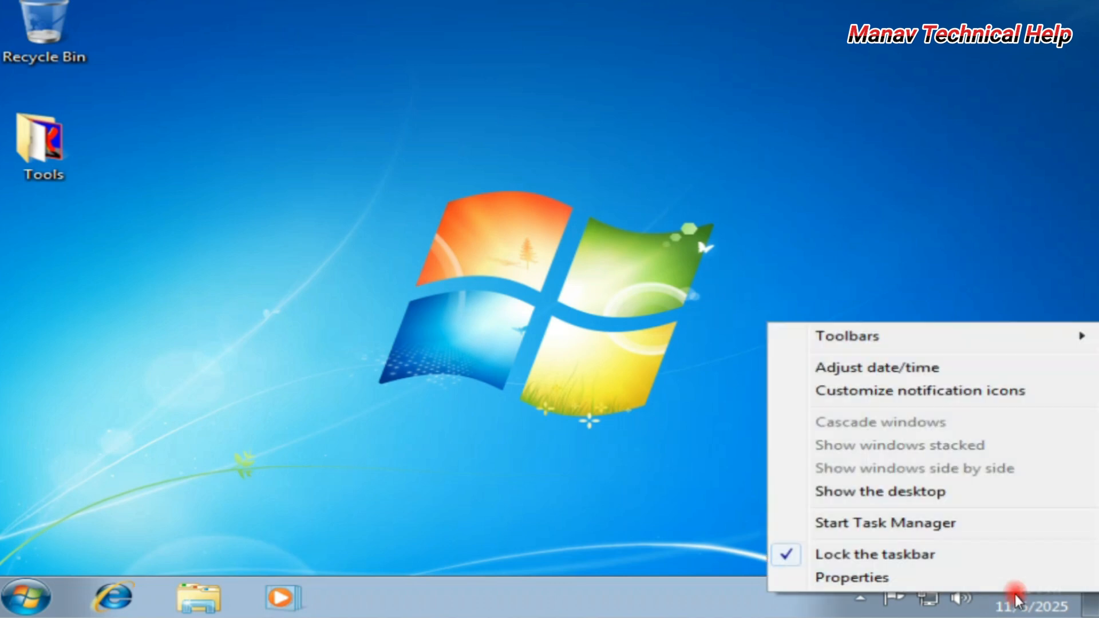
left_click(859, 374)
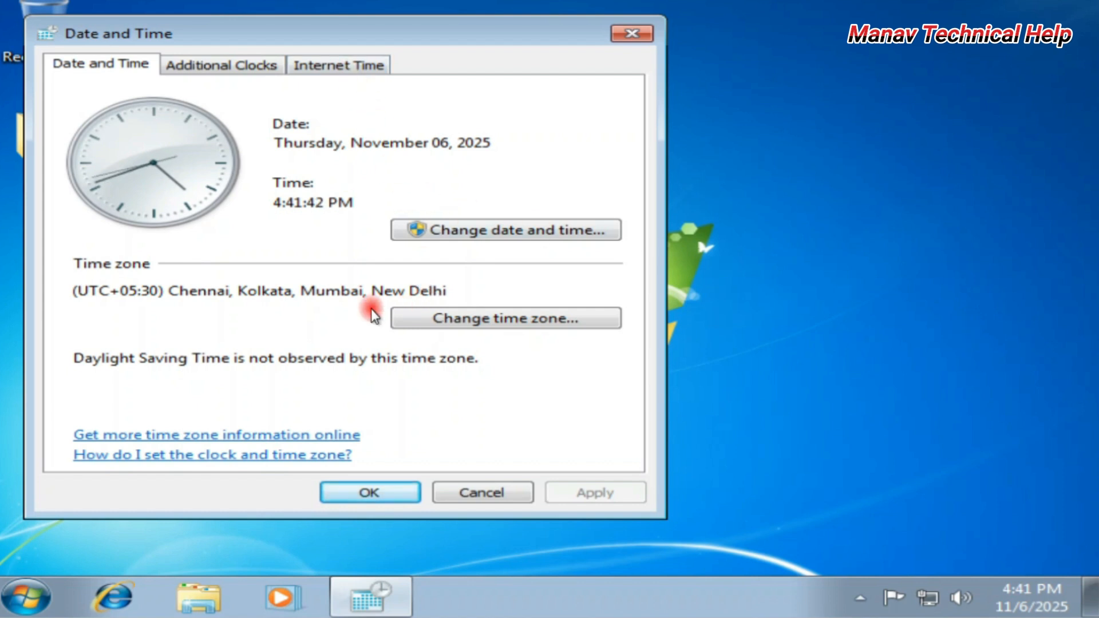
left_click(507, 235)
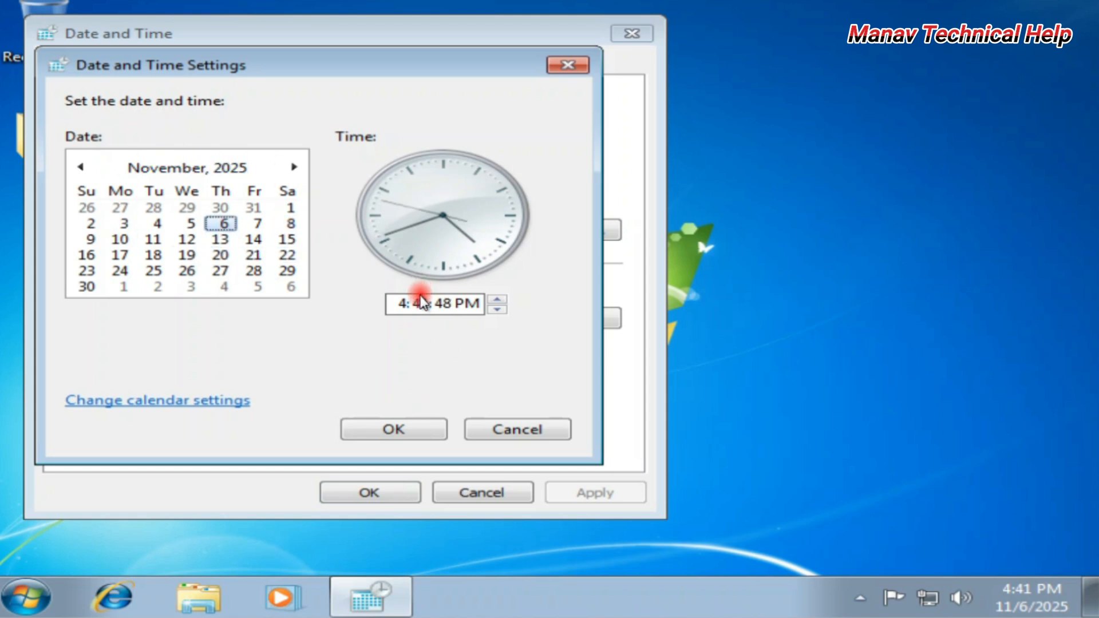
left_click(427, 435)
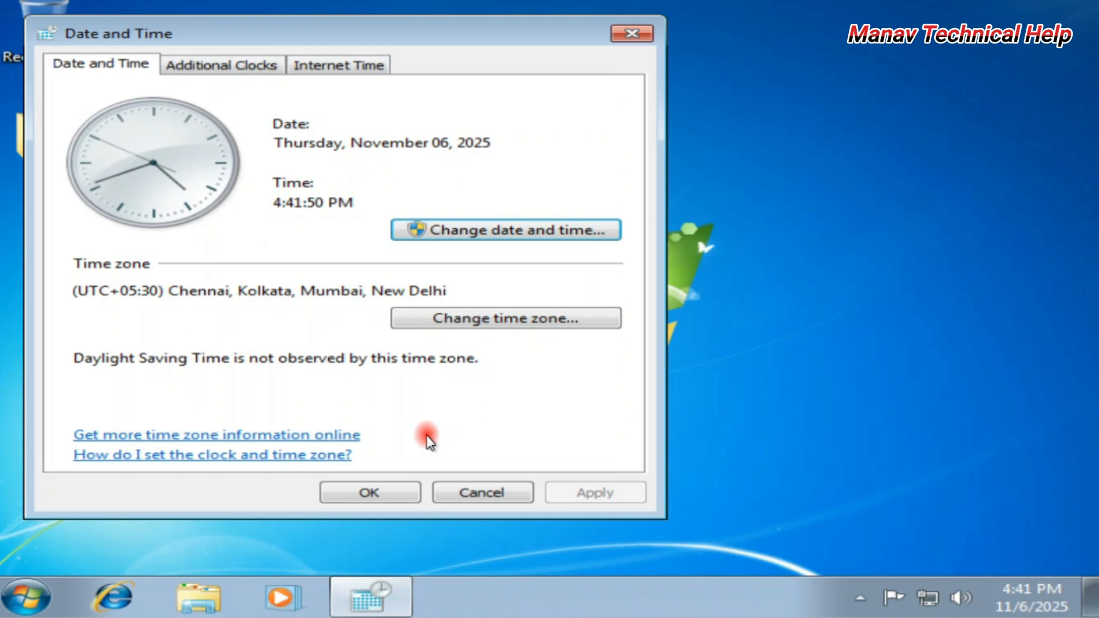
Re-enable Internet Time sync, update now against time.windows.com, and confirm both dialogs.
left_click(363, 67)
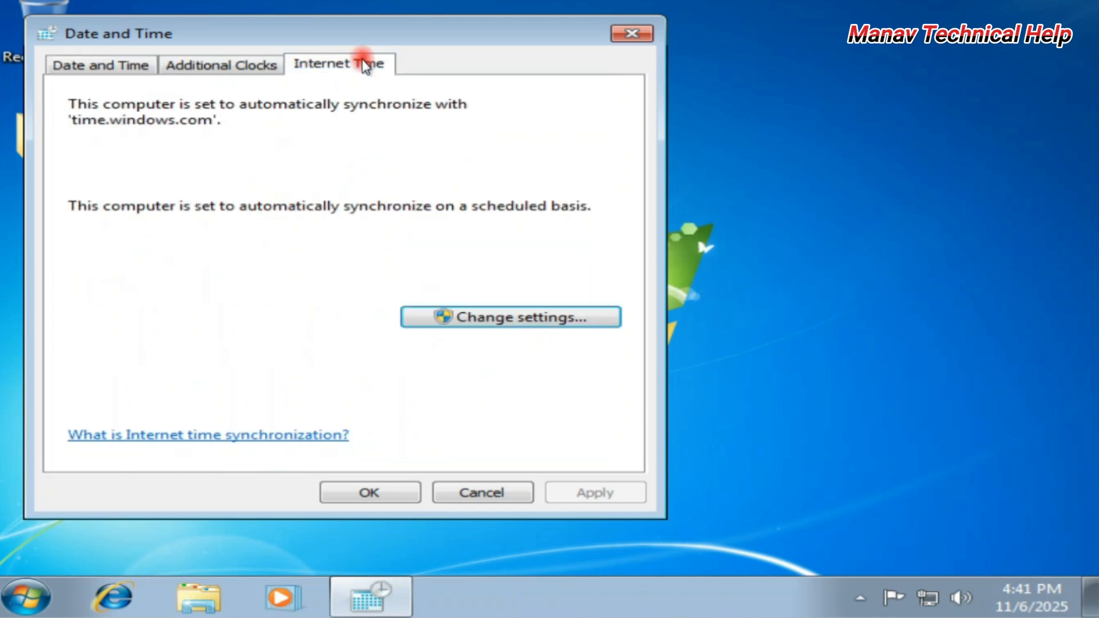
left_click(513, 321)
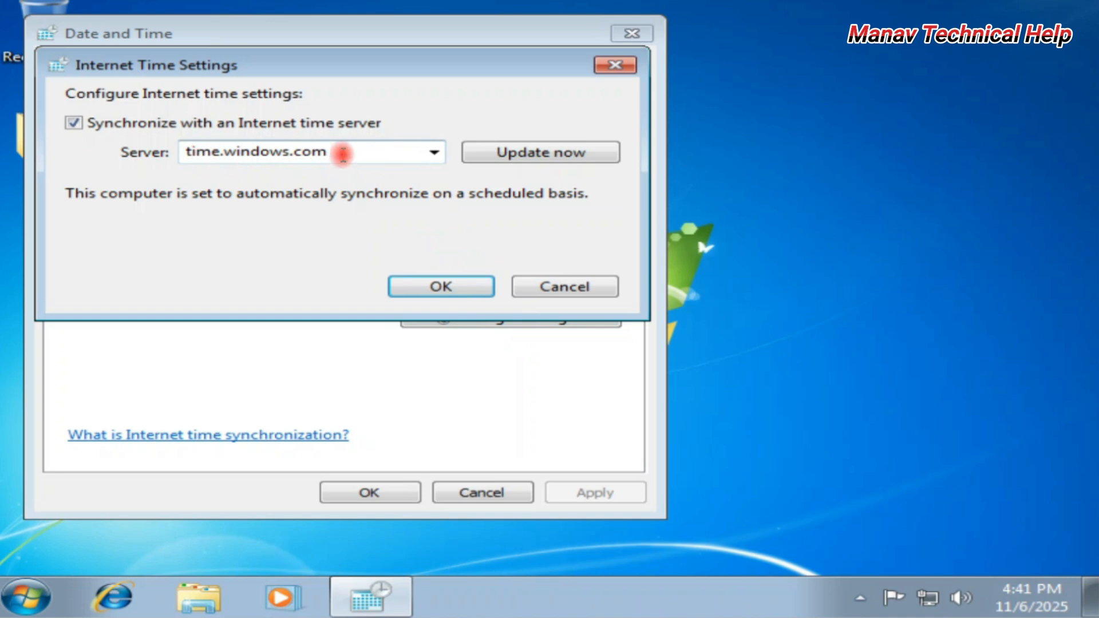
left_click(73, 122)
left_click(73, 123)
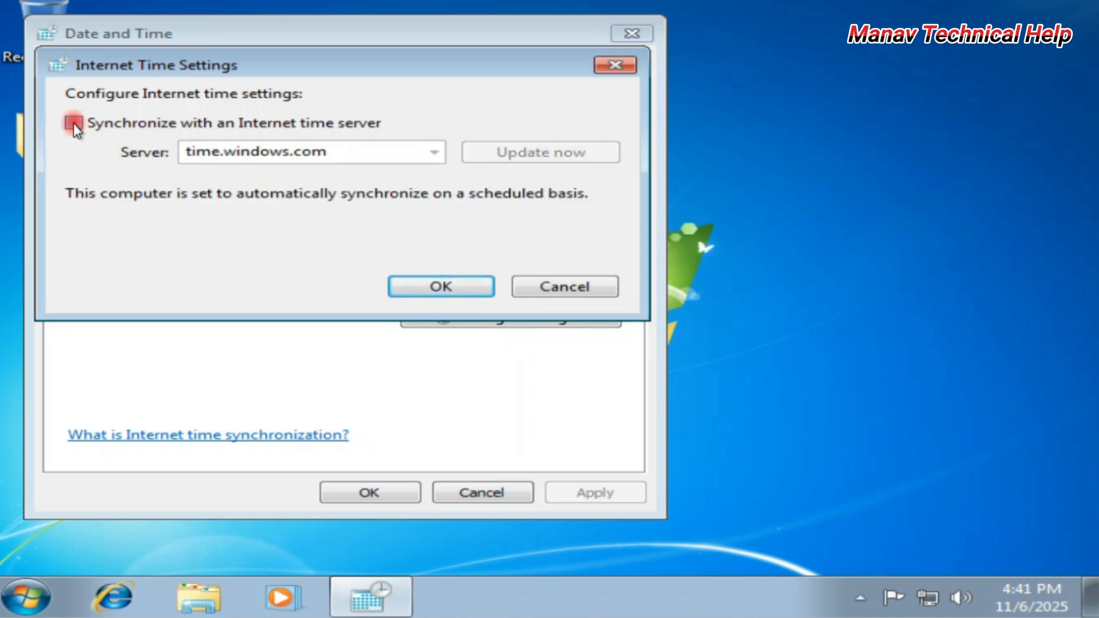
left_click(534, 147)
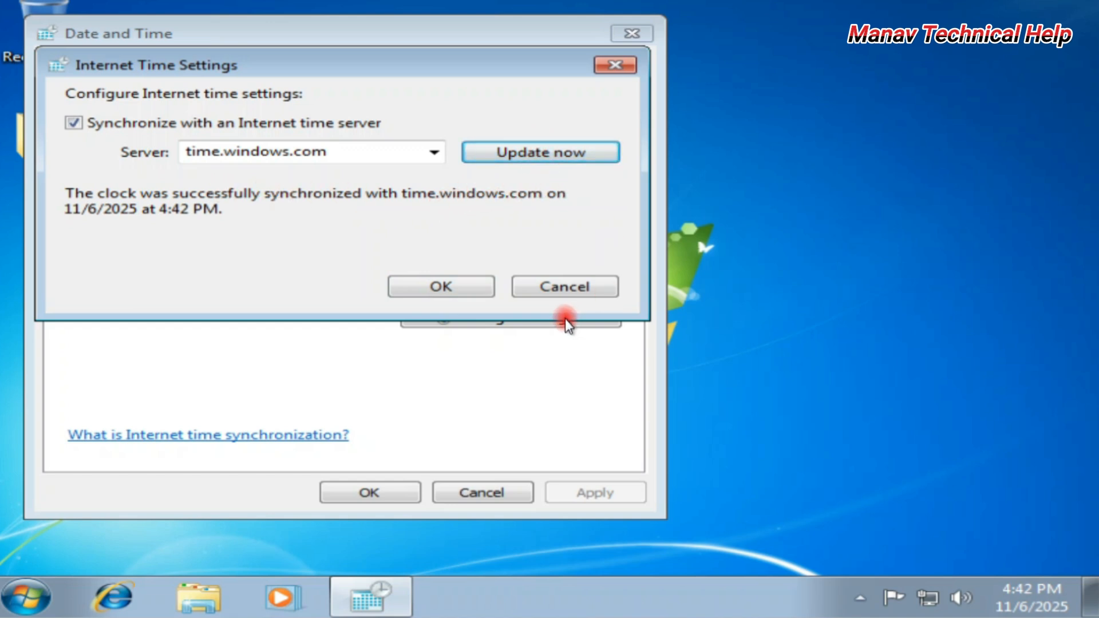
left_click(442, 287)
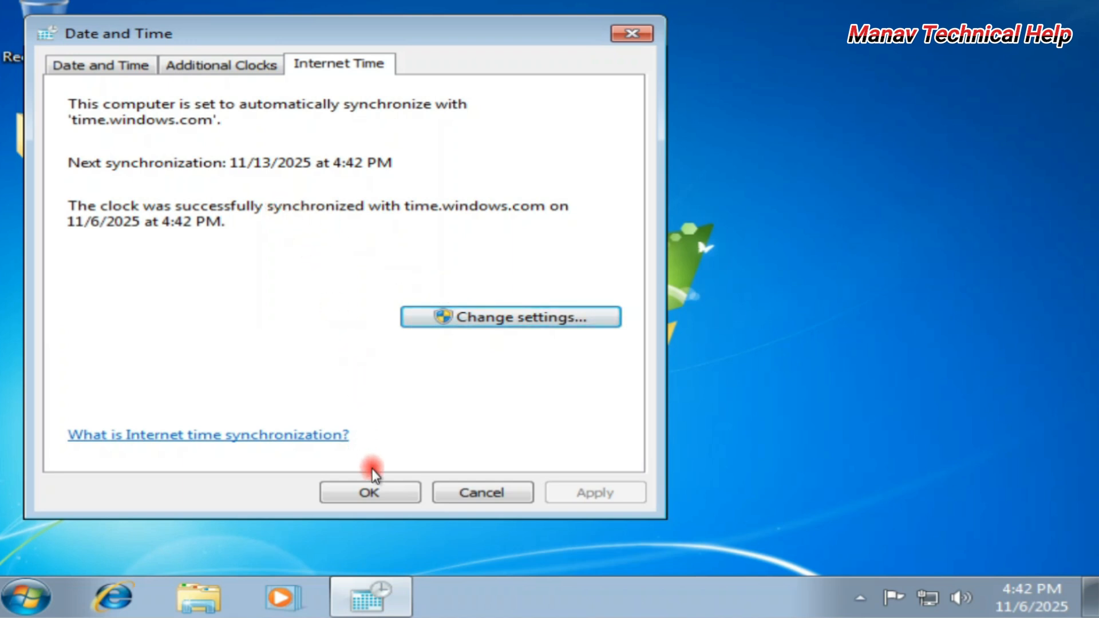
left_click(374, 493)
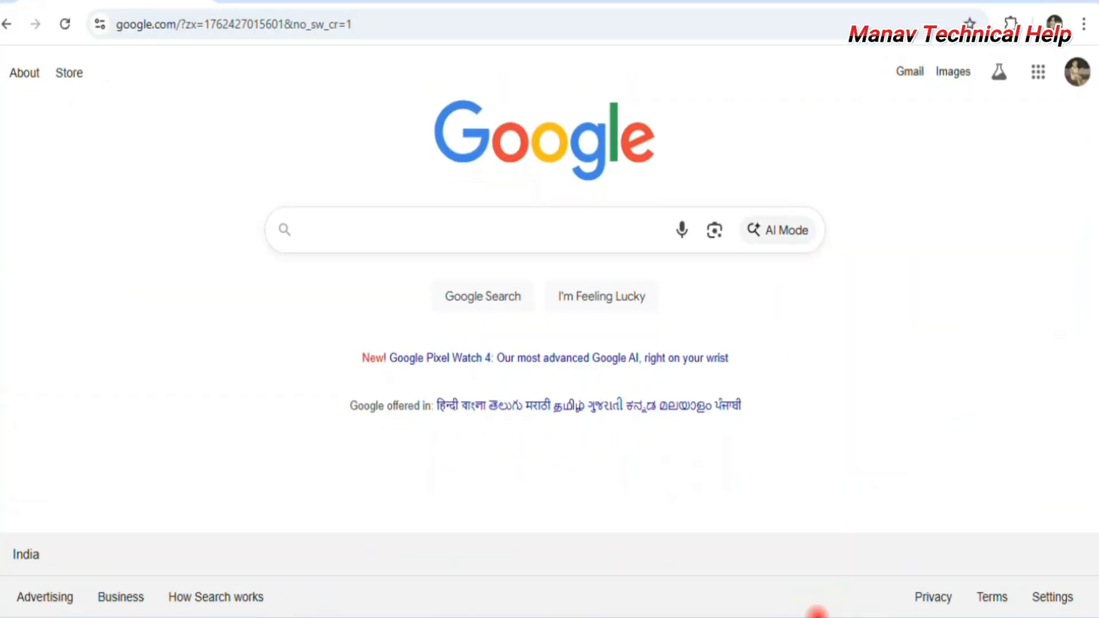
Search Google for 'windows 7 updates' and scroll to Microsoft's KB3102810 result.
left_click(401, 222)
type("windows ")
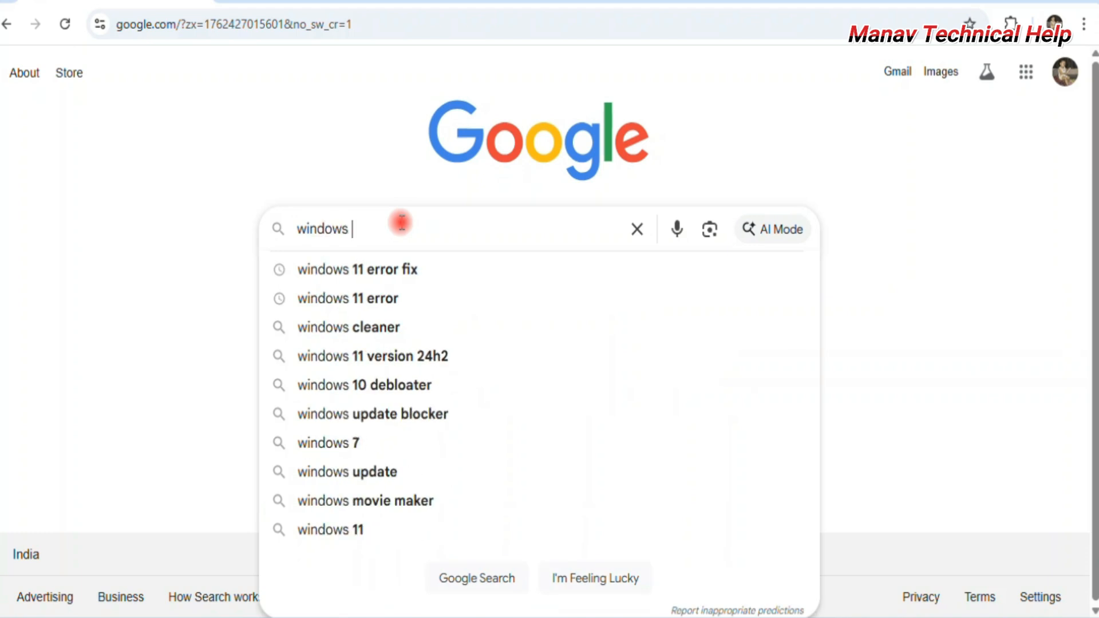
type("7")
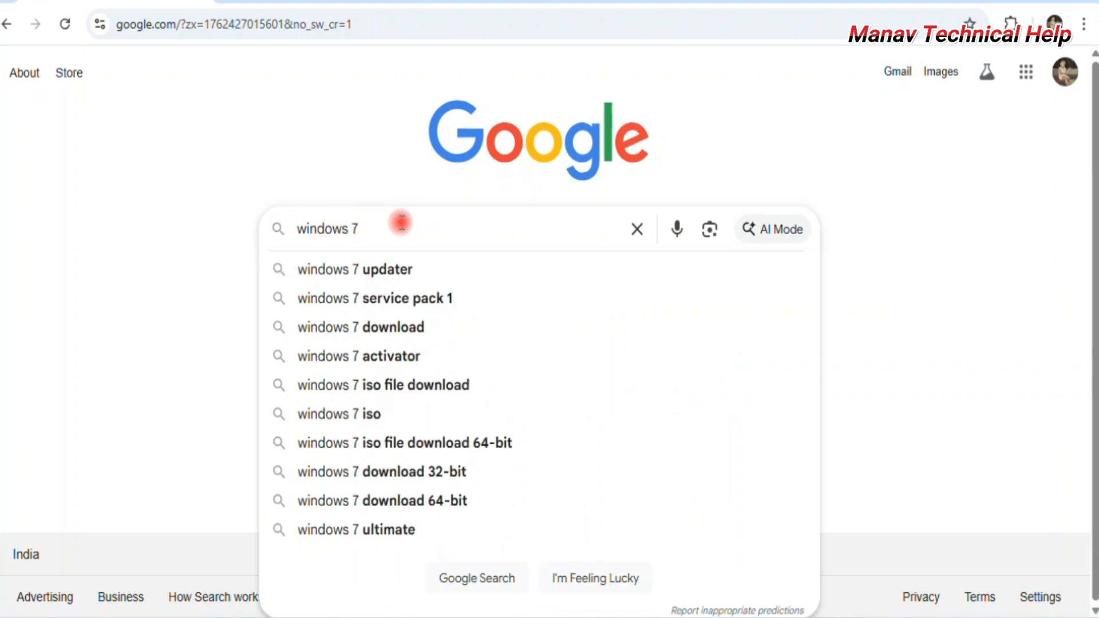
type(" updat")
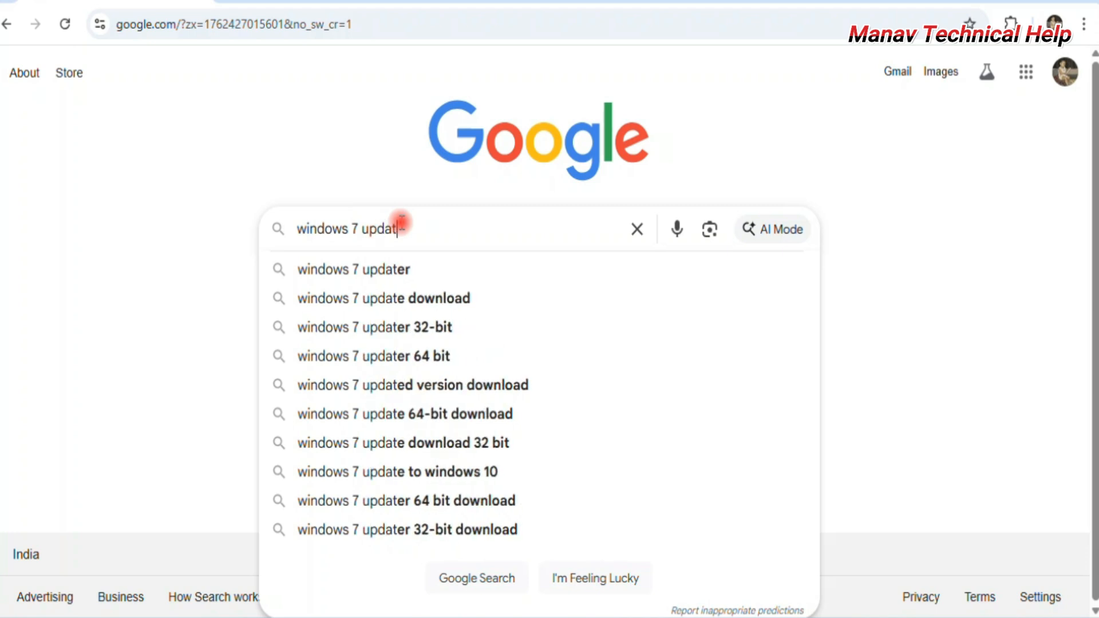
type("es")
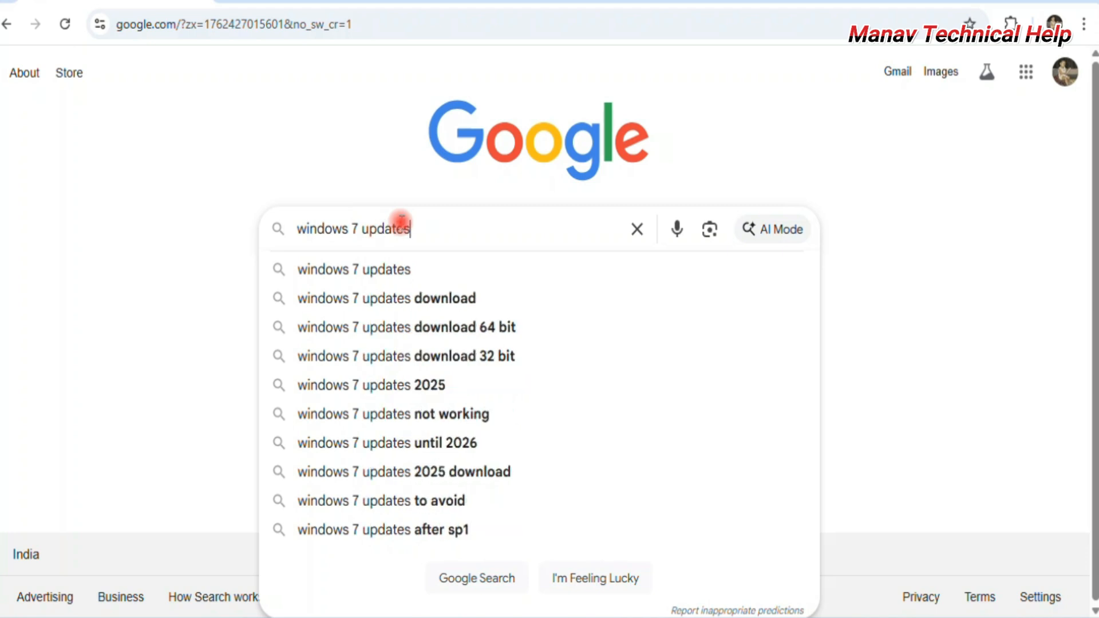
key("Return")
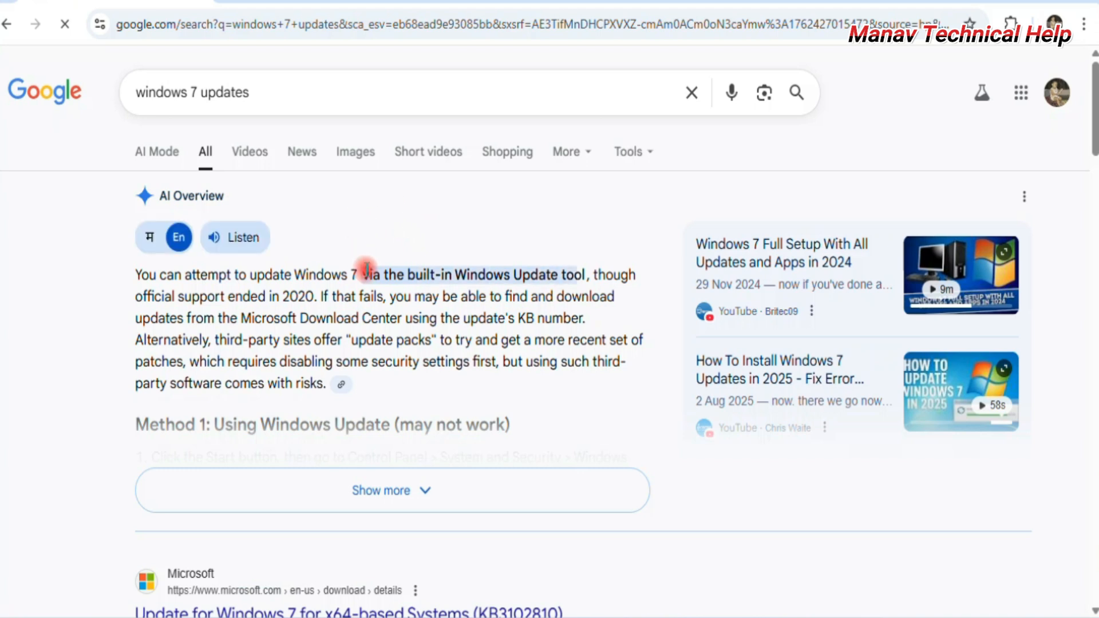
scroll(406, 350, "down", 3)
scroll(409, 351, "down", 2)
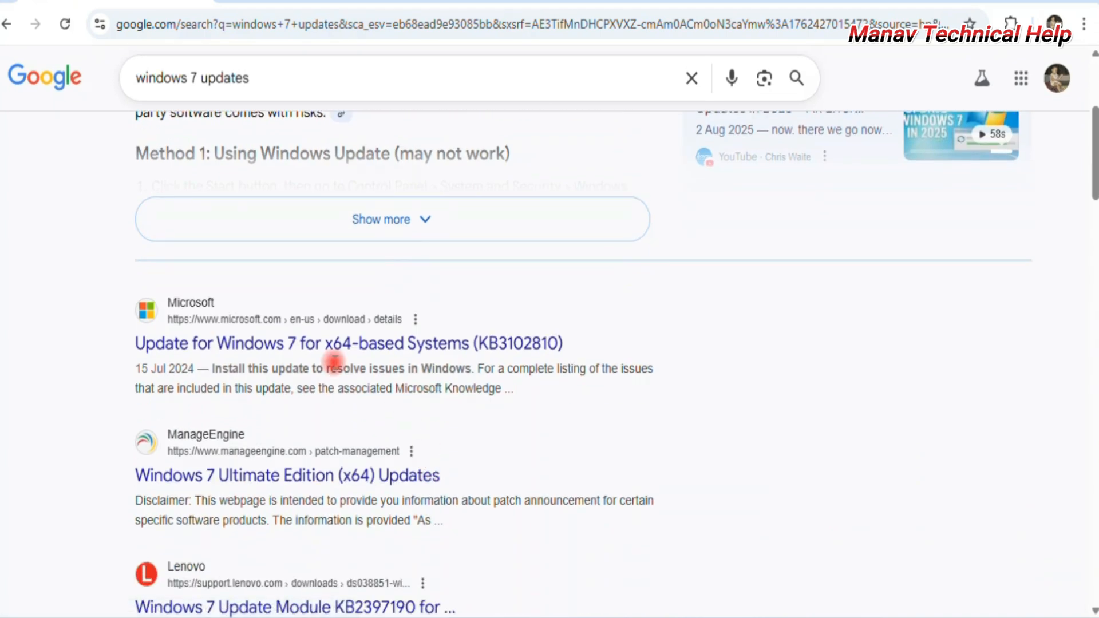
scroll(407, 393, "down", 3)
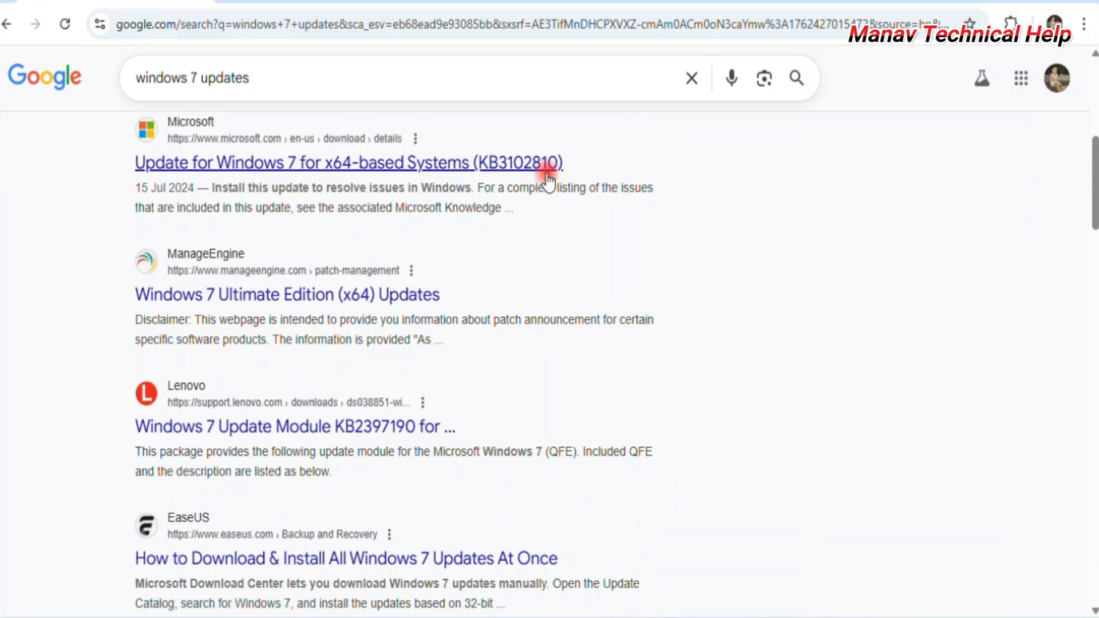
Download Windows6.1-KB3102810-x64.msu from its Microsoft page, then go back to the results.
left_click(289, 171)
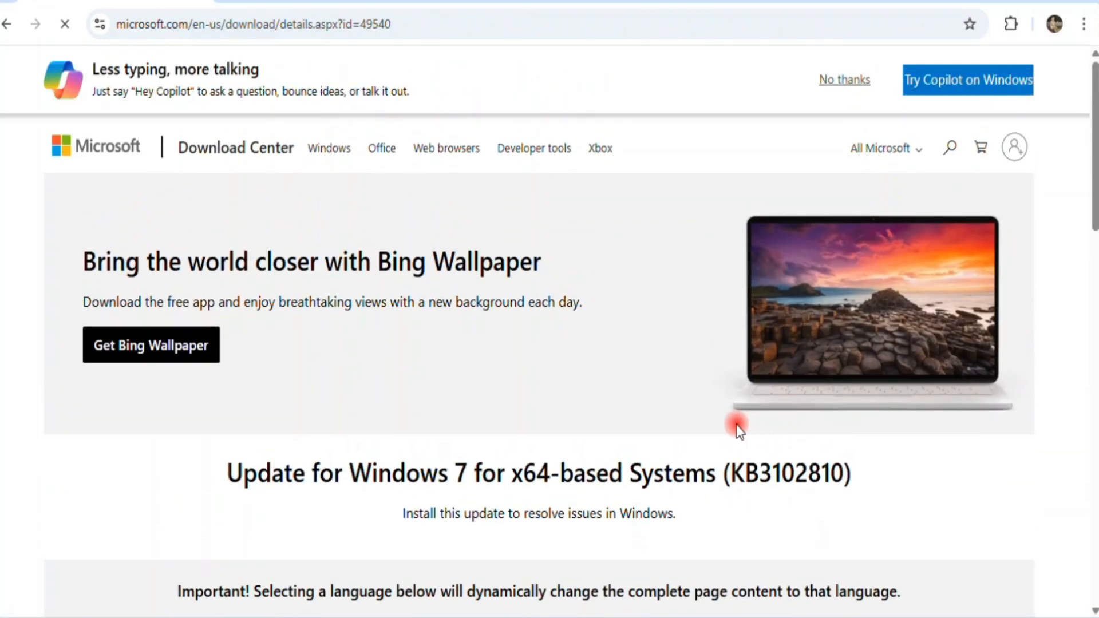
scroll(736, 425, "down", 4)
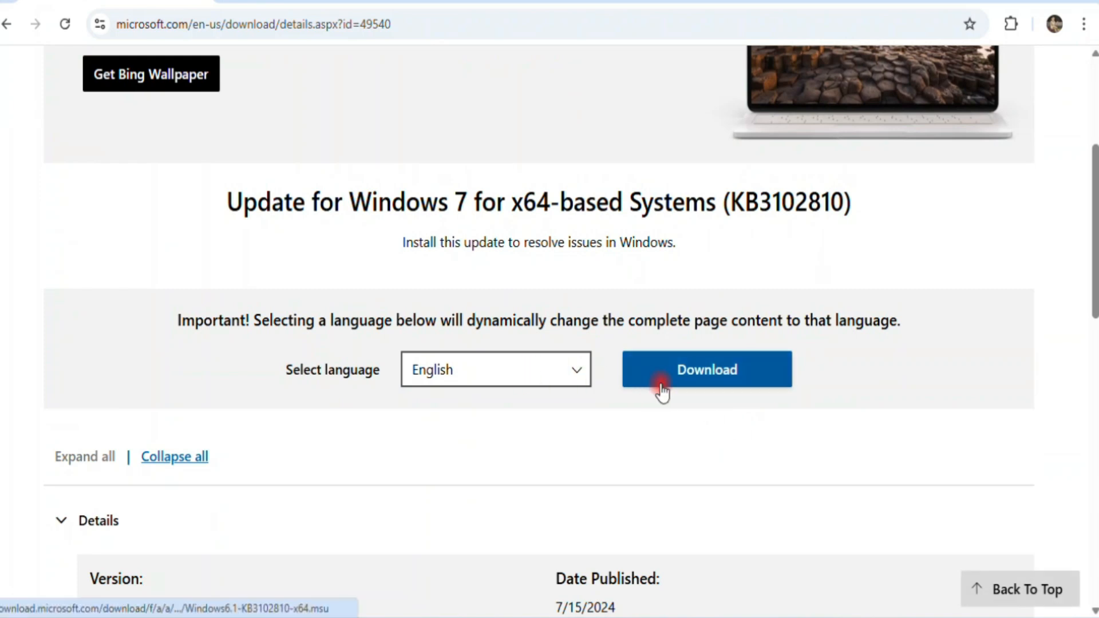
scroll(660, 390, "down", 5)
scroll(662, 392, "up", 3)
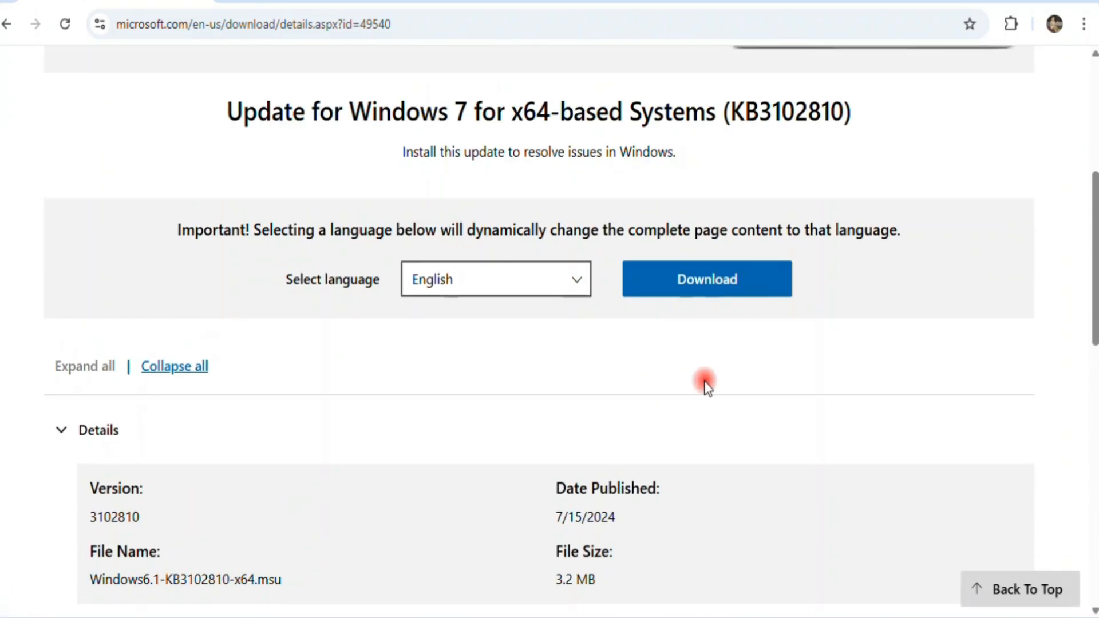
left_click(733, 286)
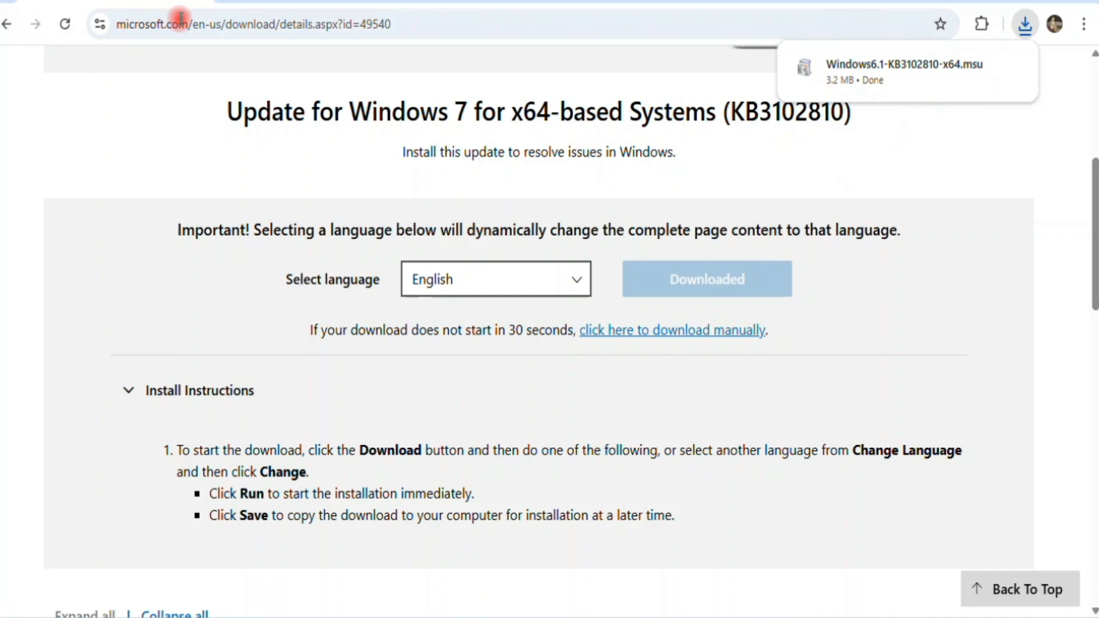
left_click(9, 26)
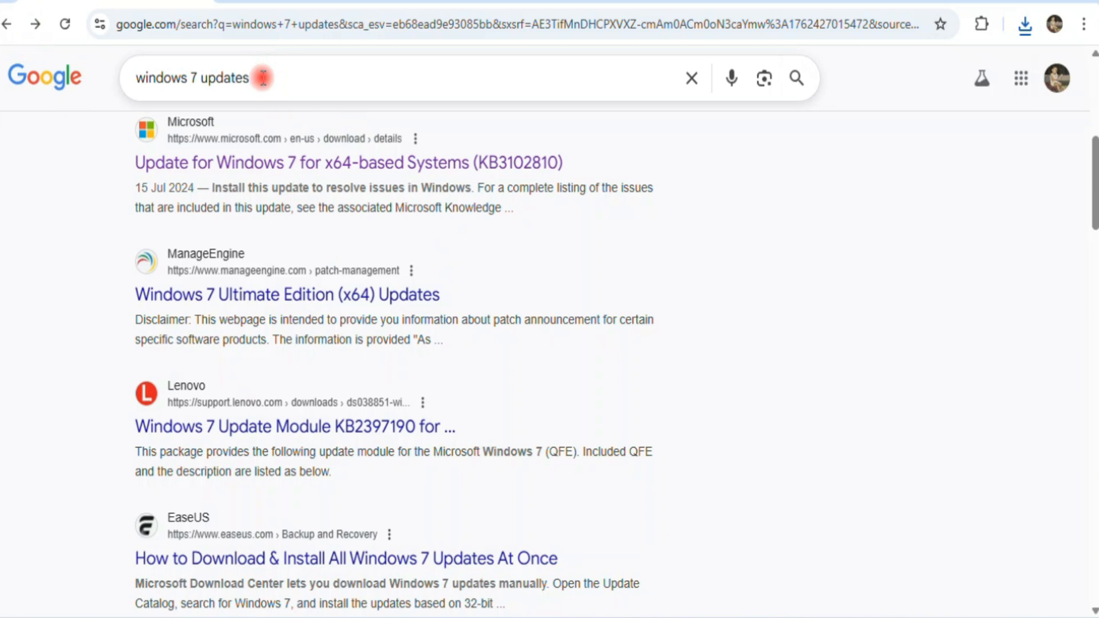
Search 'kb4474419 download for windows 7' and open the Microsoft Update Catalog result.
left_click_drag(257, 76, 106, 80)
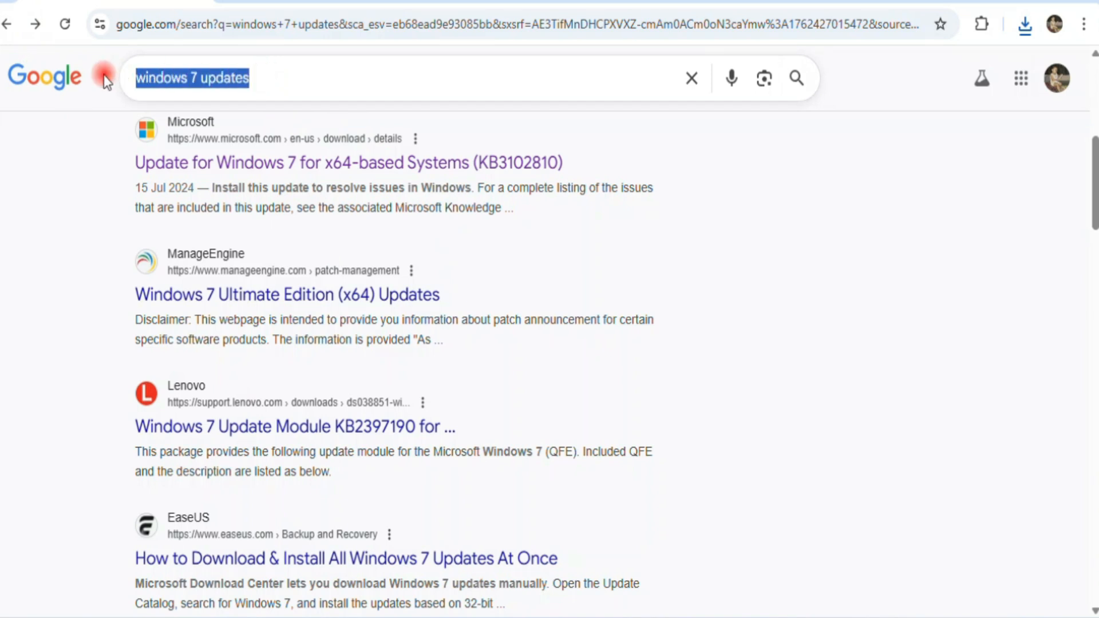
key("BackSpace")
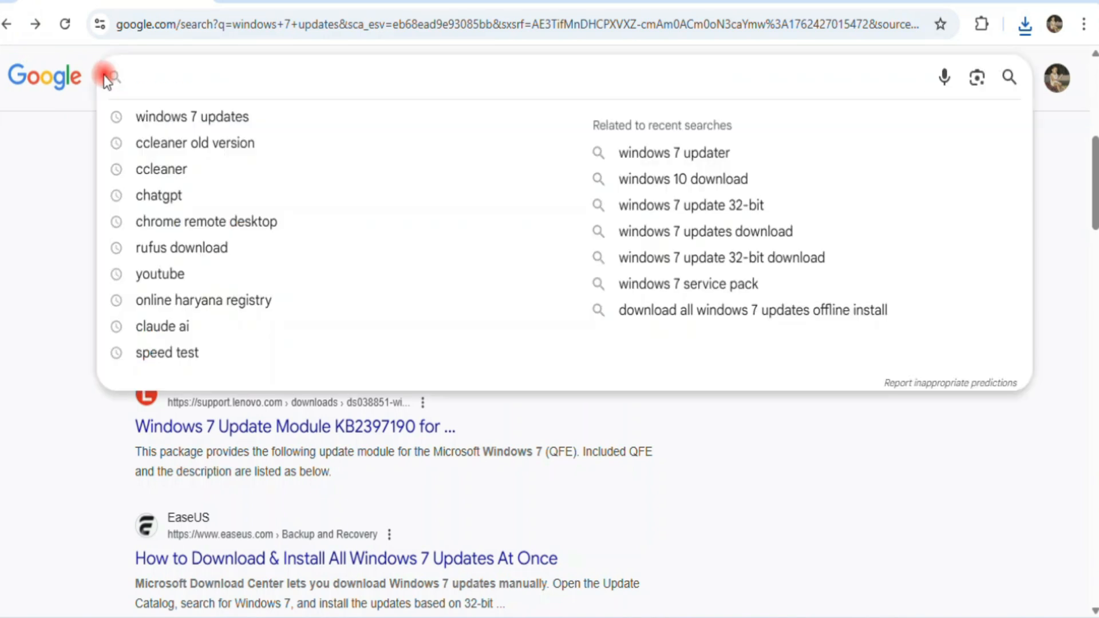
type("kb4474419")
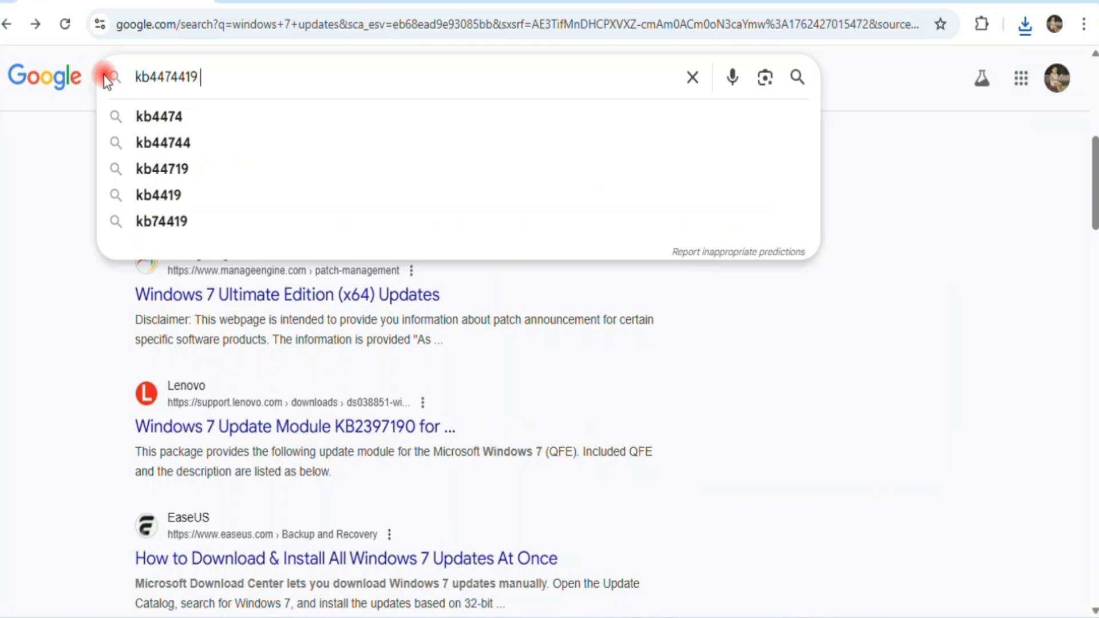
type(" download")
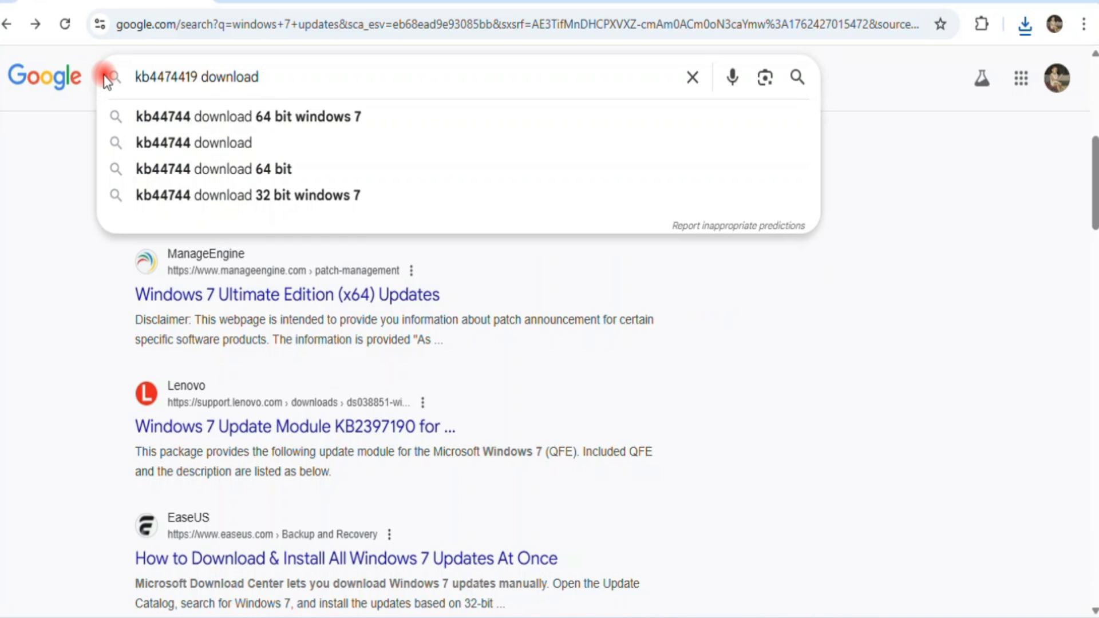
type(" for w")
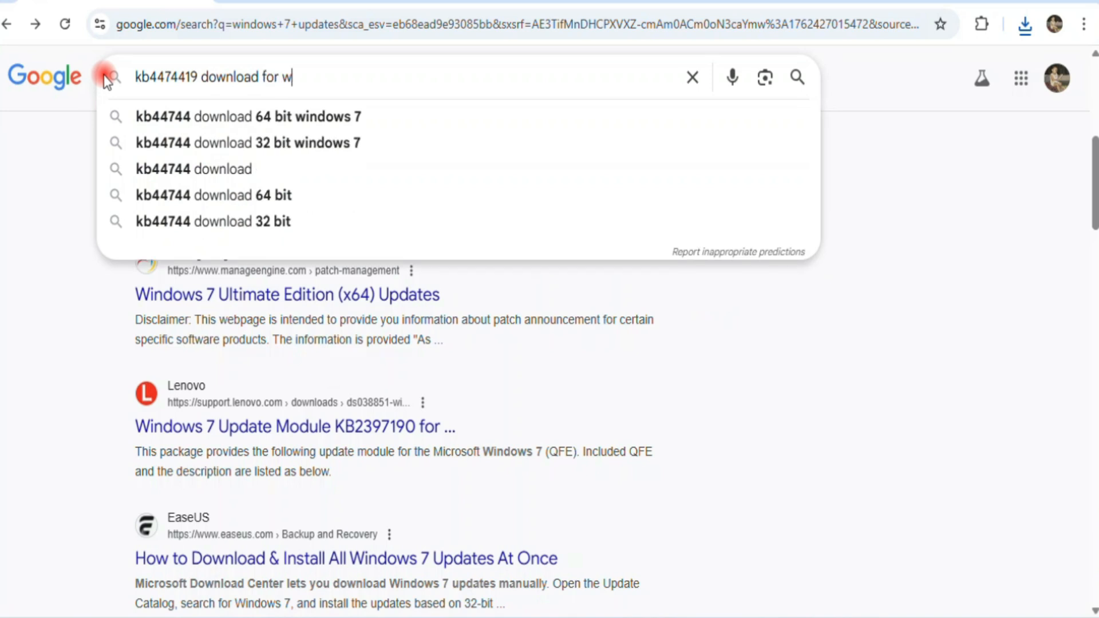
type("indows ")
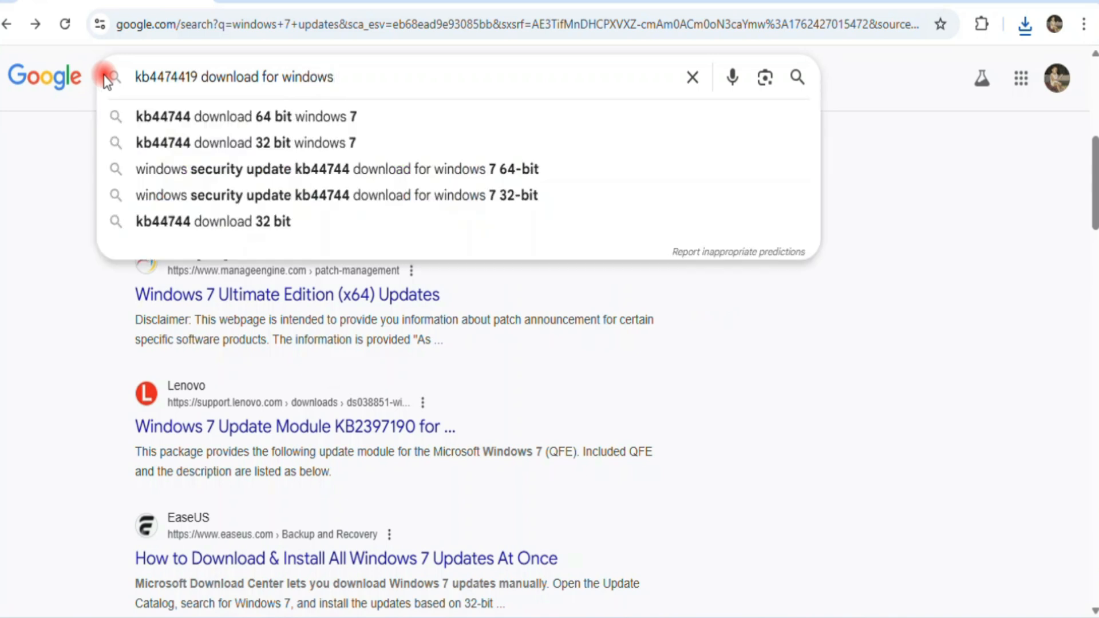
type("7")
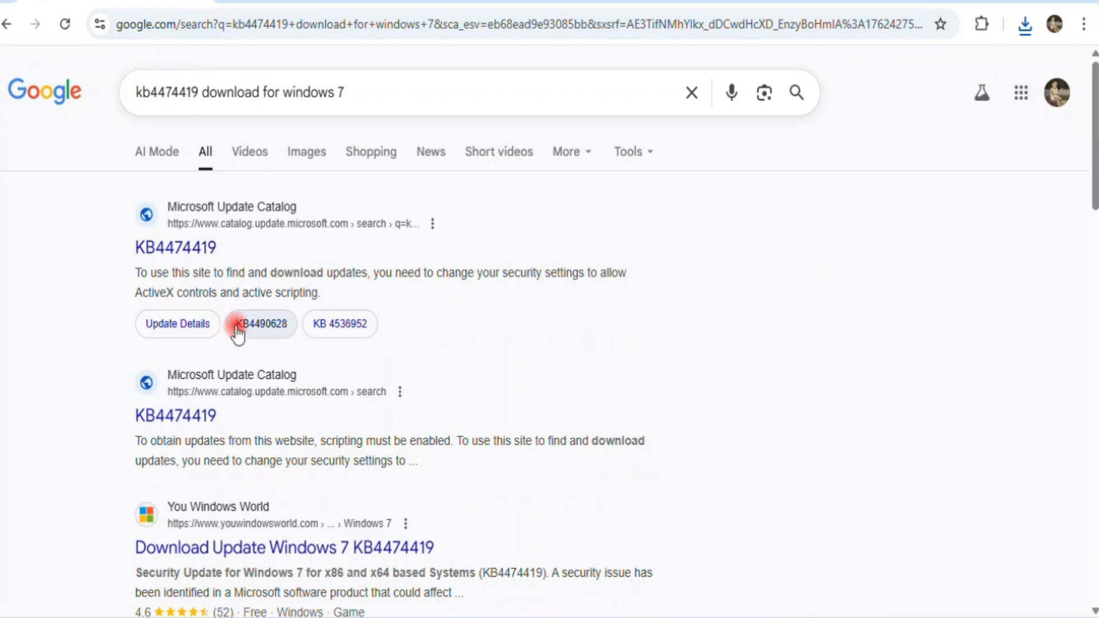
left_click(180, 249)
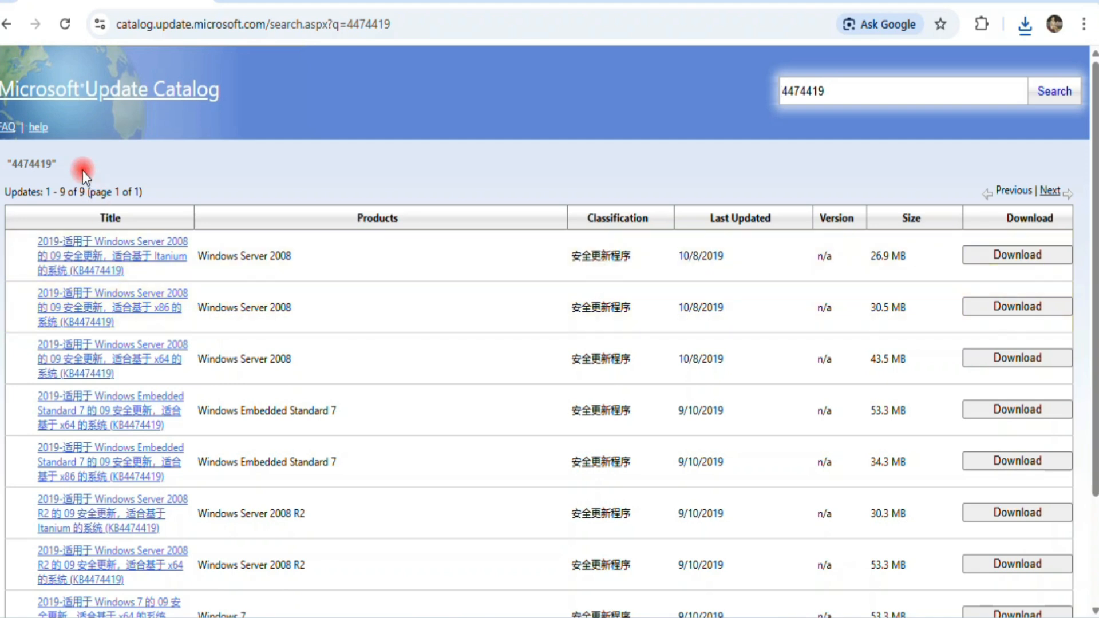
Start downloading the Windows 7 x64 KB4474419 .msu package and check its progress.
scroll(67, 171, "down", 3)
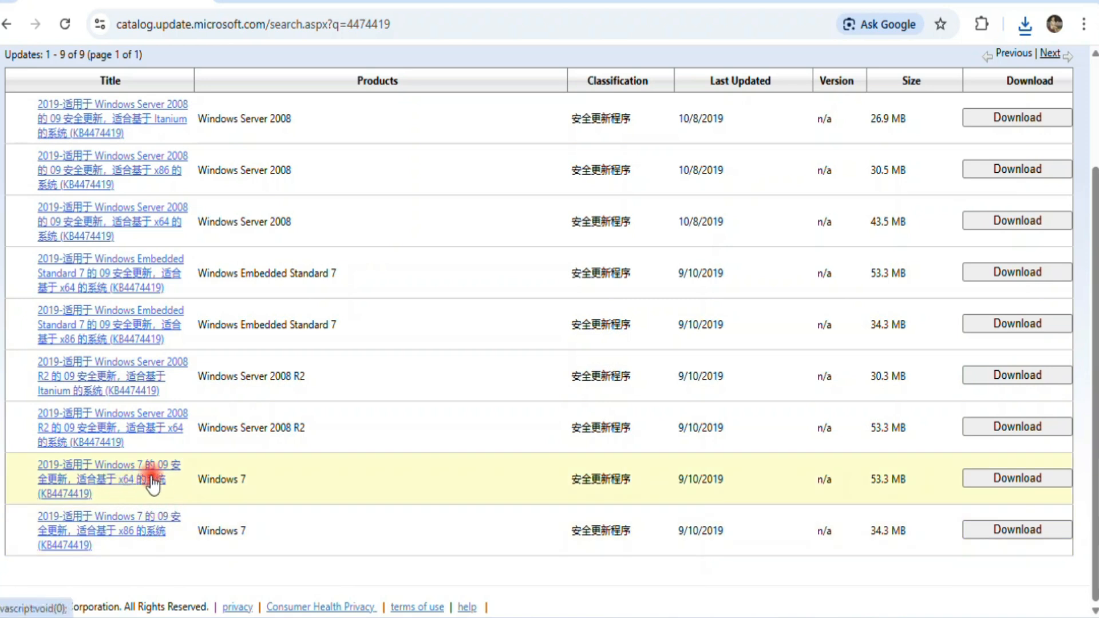
left_click(1002, 481)
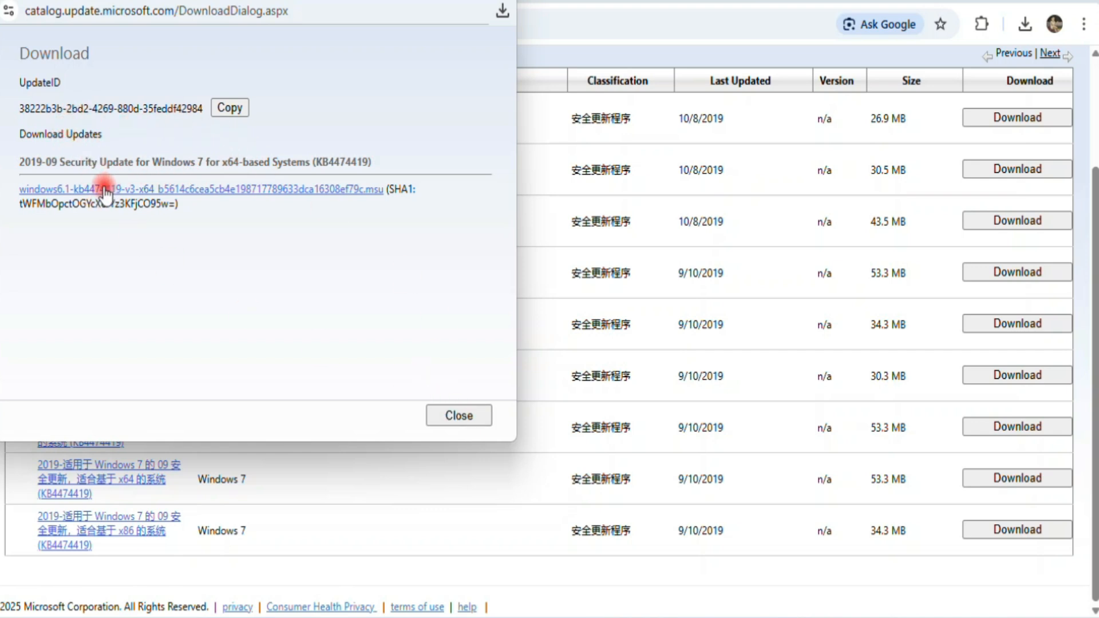
left_click(235, 200)
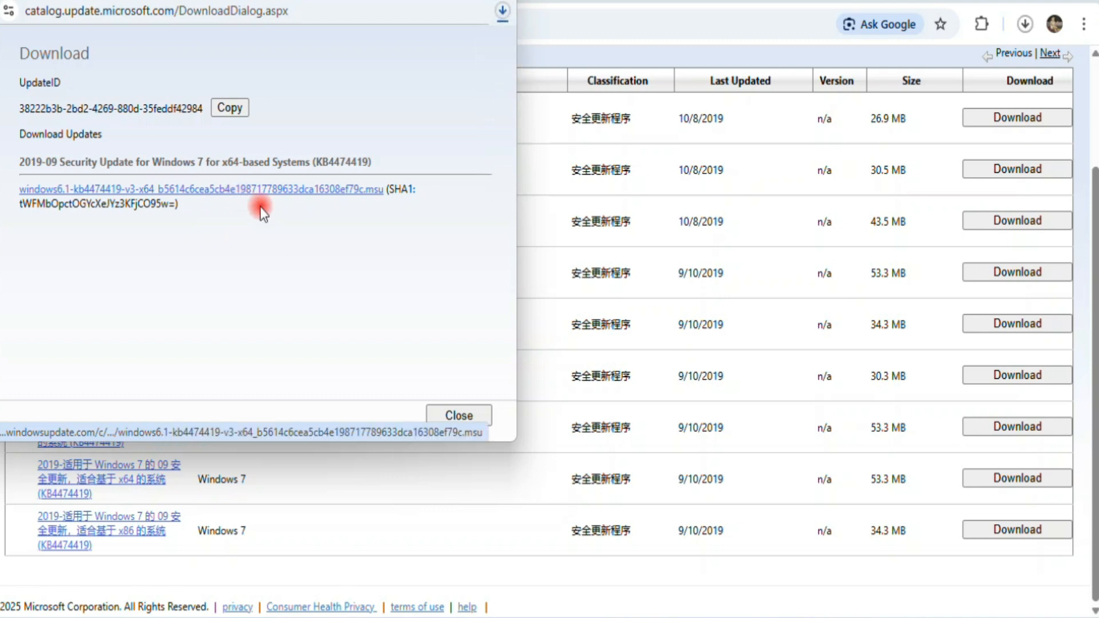
left_click(500, 16)
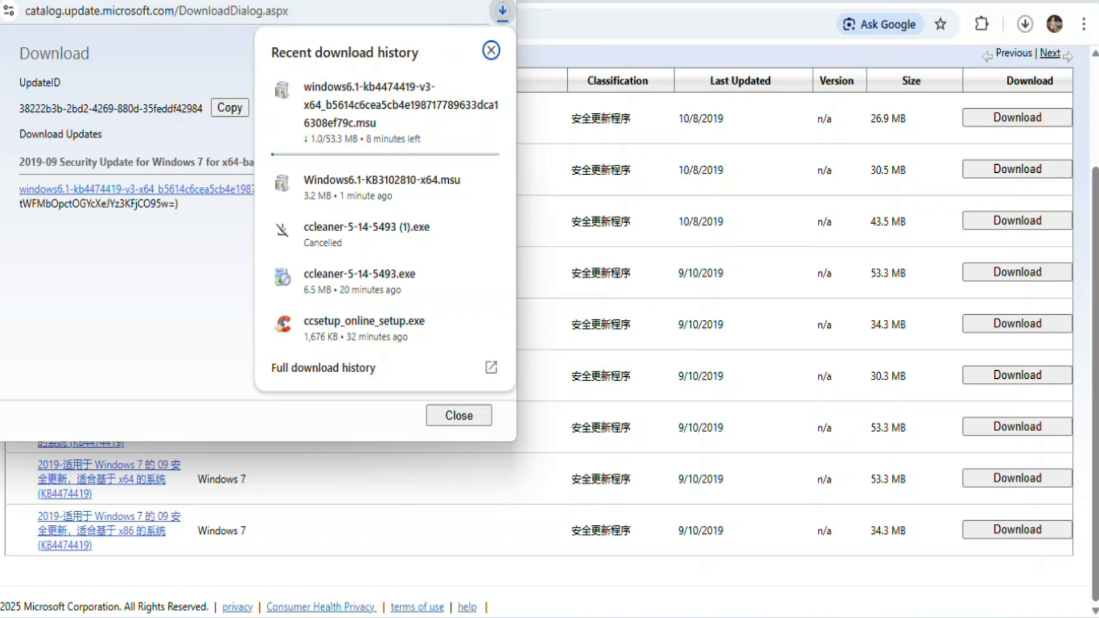
Close the download popup and review Chrome's recent downloads list.
left_click(976, 86)
left_click(1025, 25)
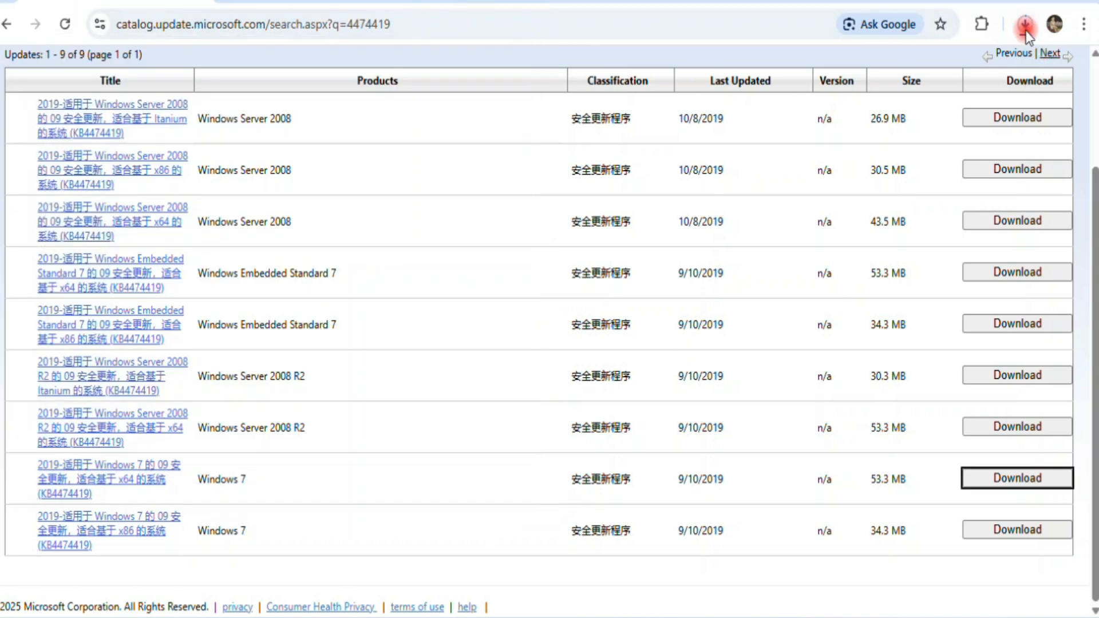
left_click(1040, 19)
left_click(1027, 28)
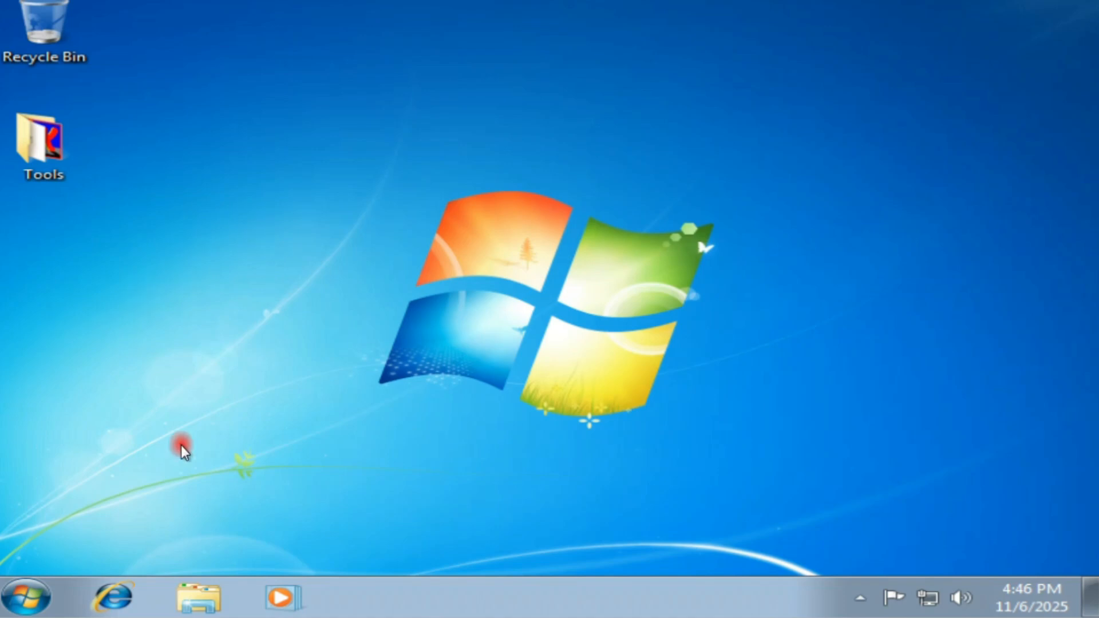
Show Downloads in Explorer with a wider Name column and bring up Windows6.1-KB3102810-x64's menu.
left_click(205, 589)
left_click(131, 153)
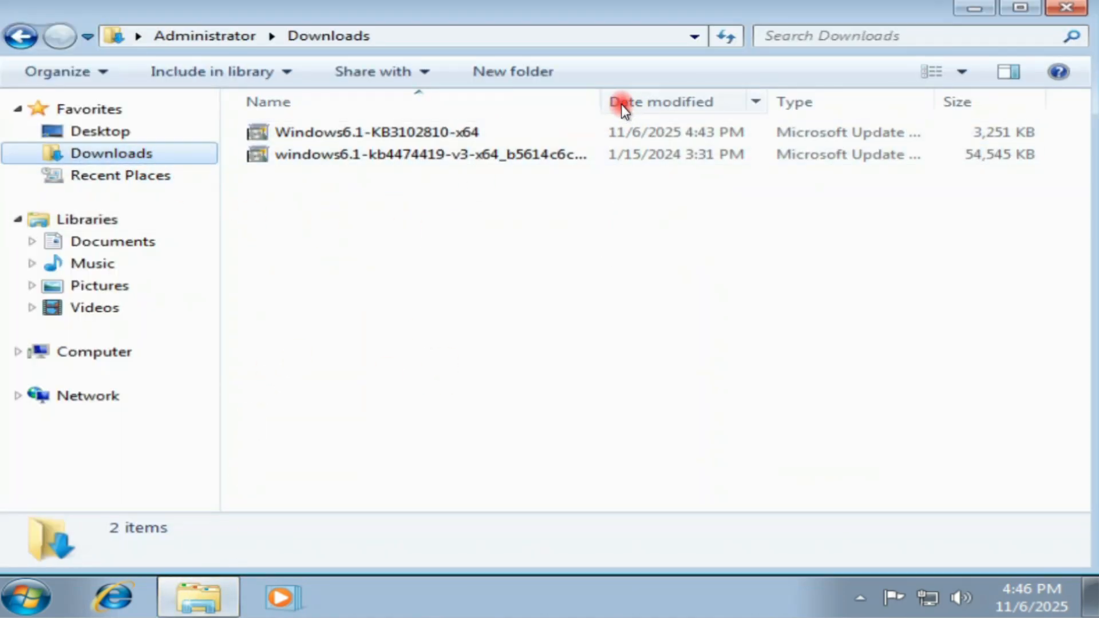
left_click_drag(601, 101, 689, 111)
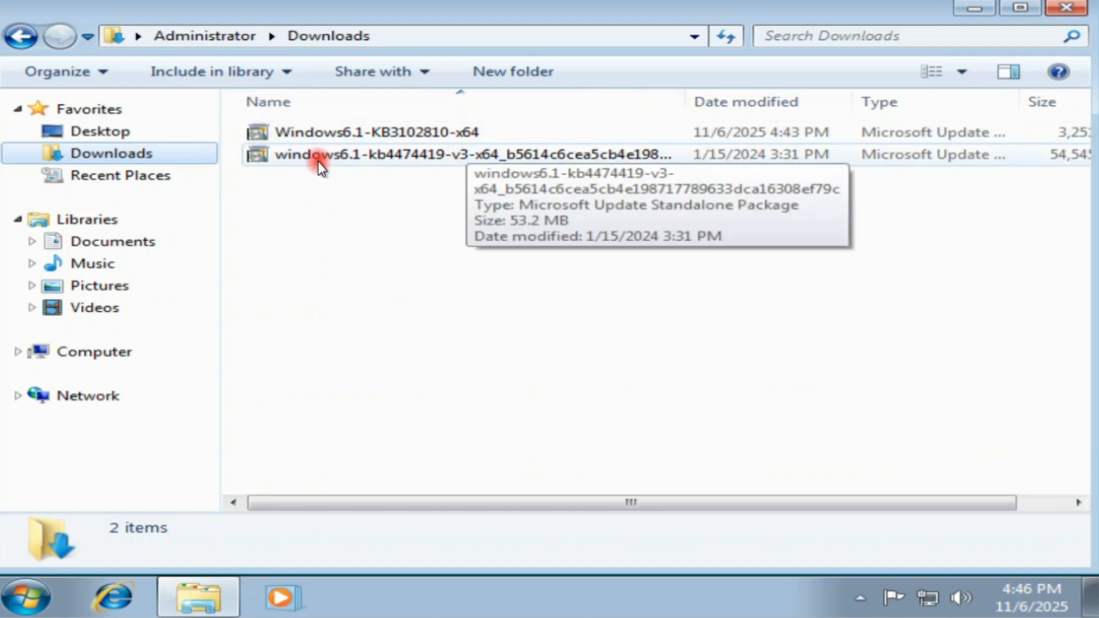
left_click(398, 154)
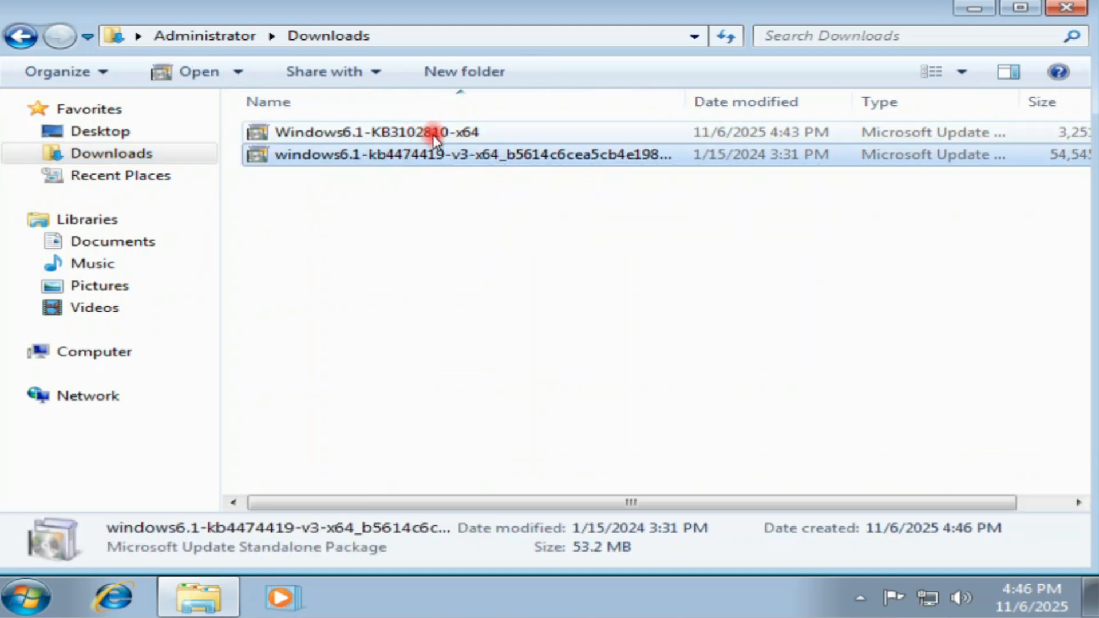
left_click(395, 132)
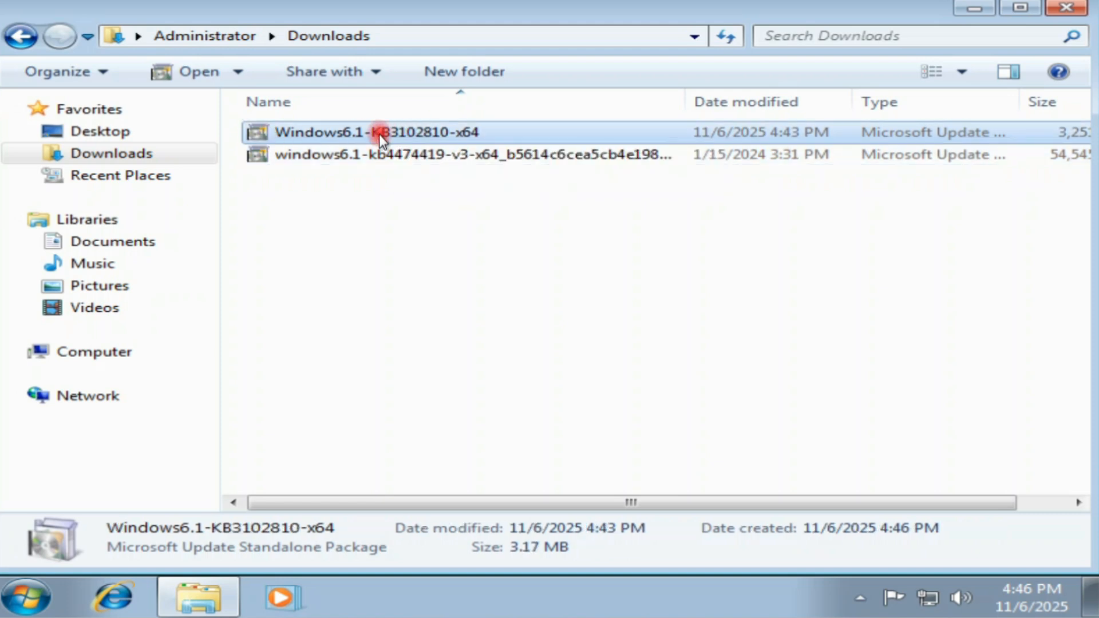
right_click(435, 131)
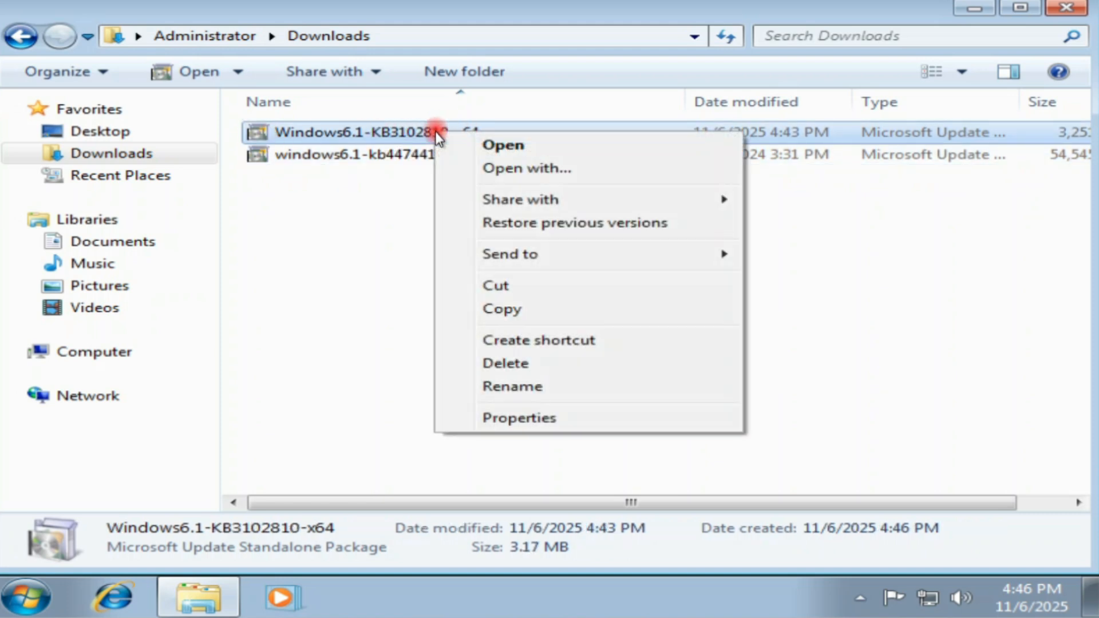
Install Windows6.1-KB3102810-x64 and close the completion notice without restarting.
left_click(511, 145)
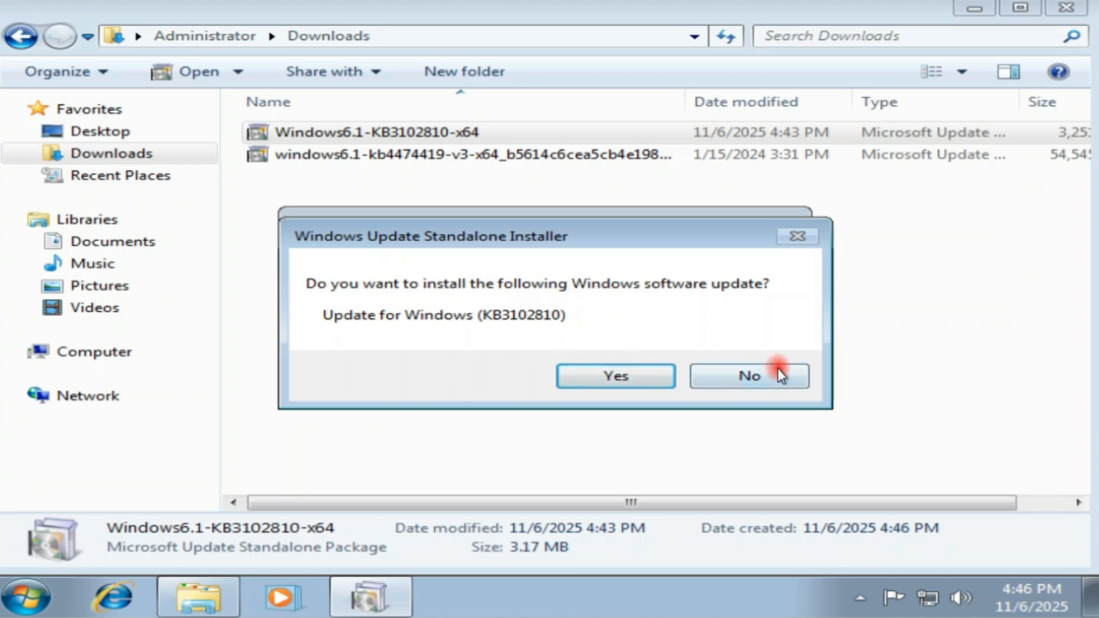
left_click(616, 376)
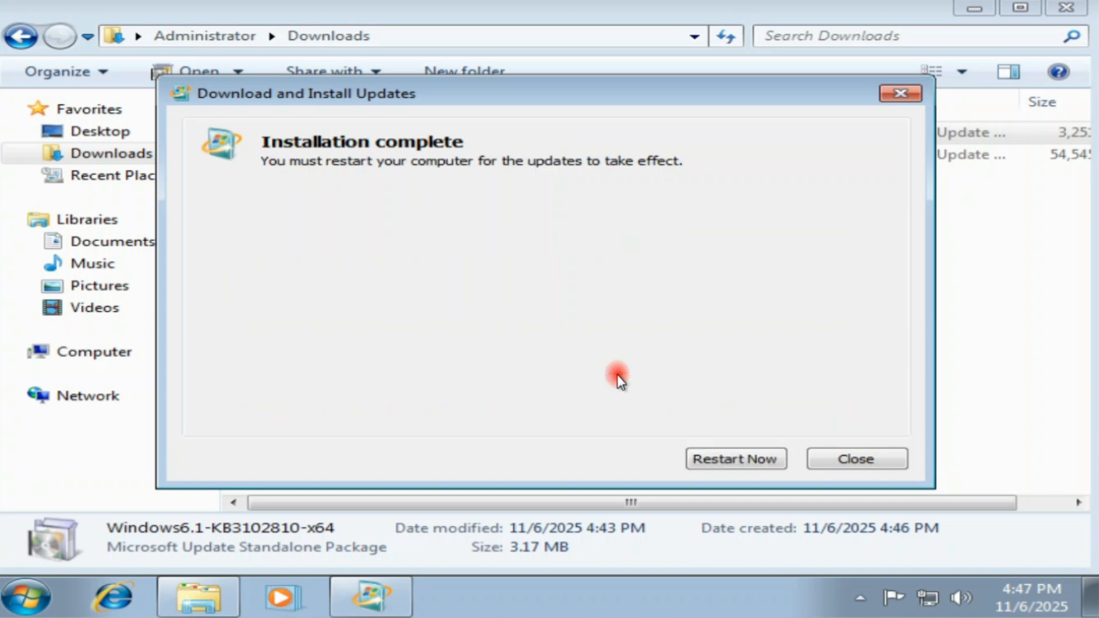
left_click(878, 460)
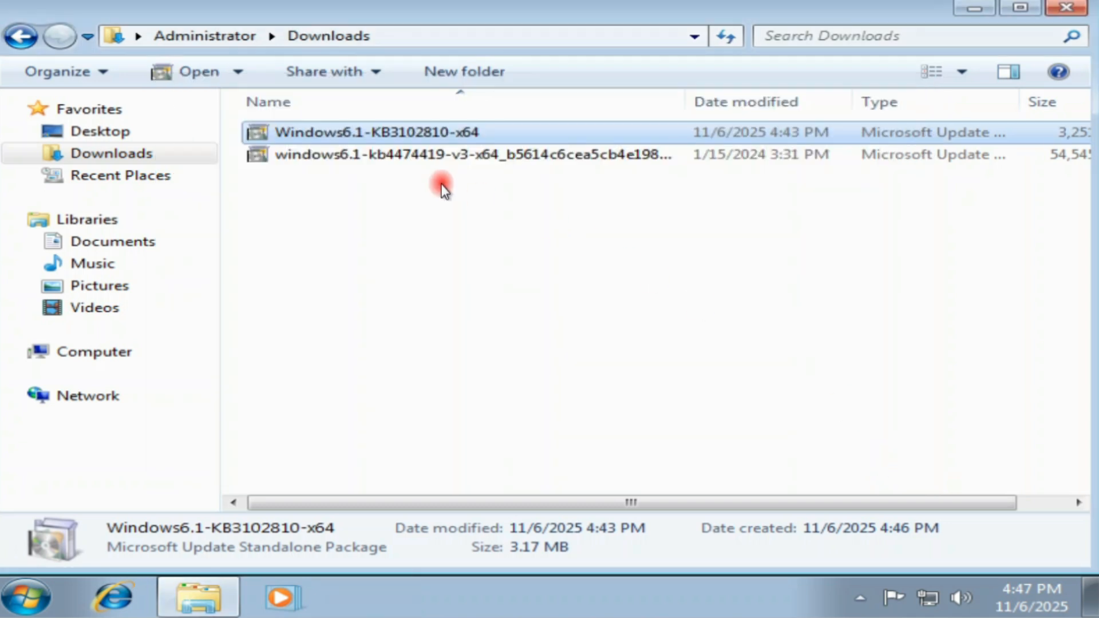
Install the kb4474419-v3-x64 package, then choose Restart Now to apply it.
left_click(424, 162)
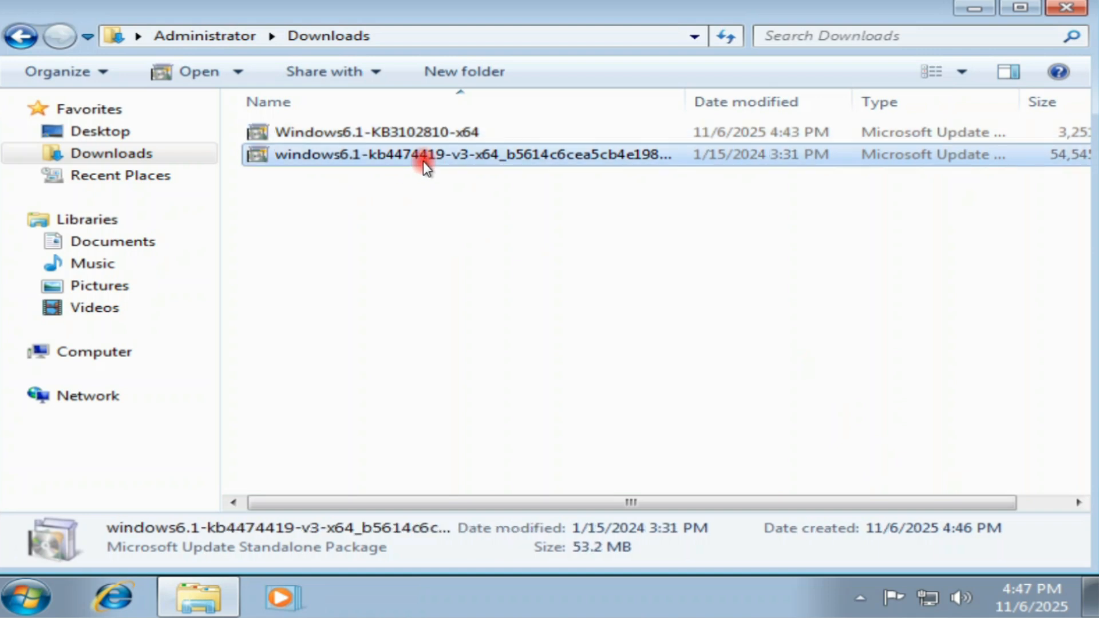
right_click(424, 161)
left_click(502, 176)
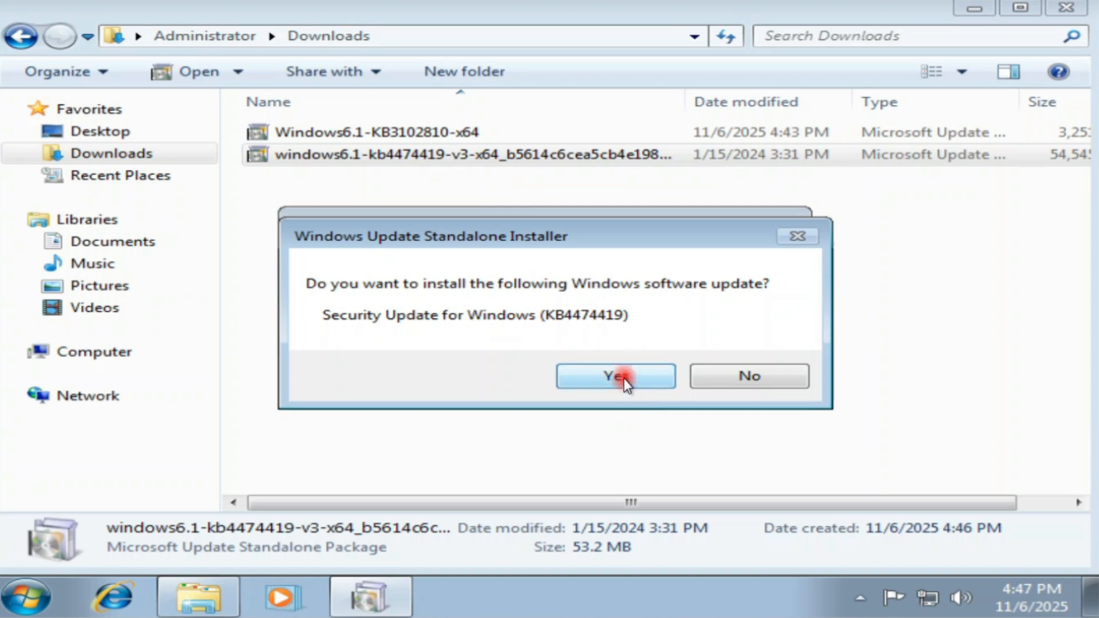
left_click(624, 380)
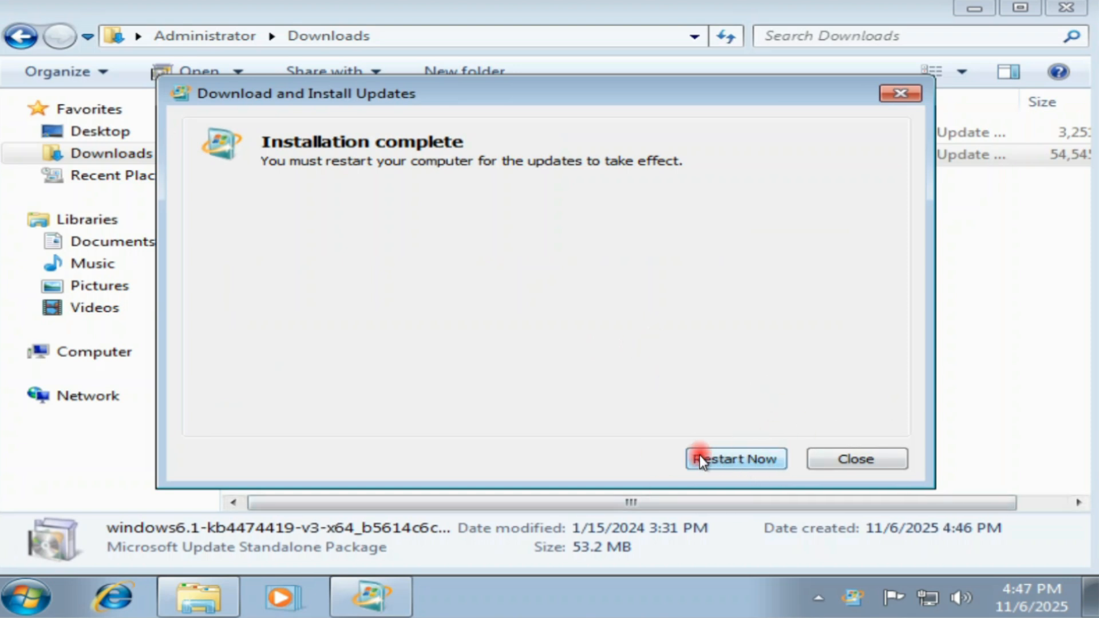
left_click(726, 455)
left_click(727, 458)
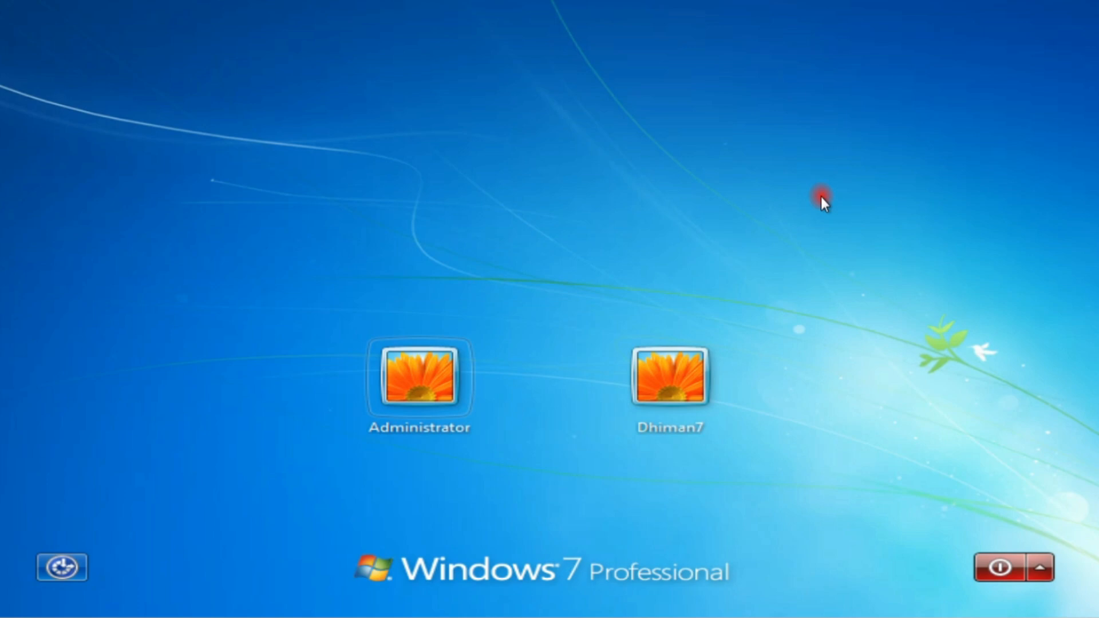
Sign in to the Administrator account by entering the account password.
left_click(422, 402)
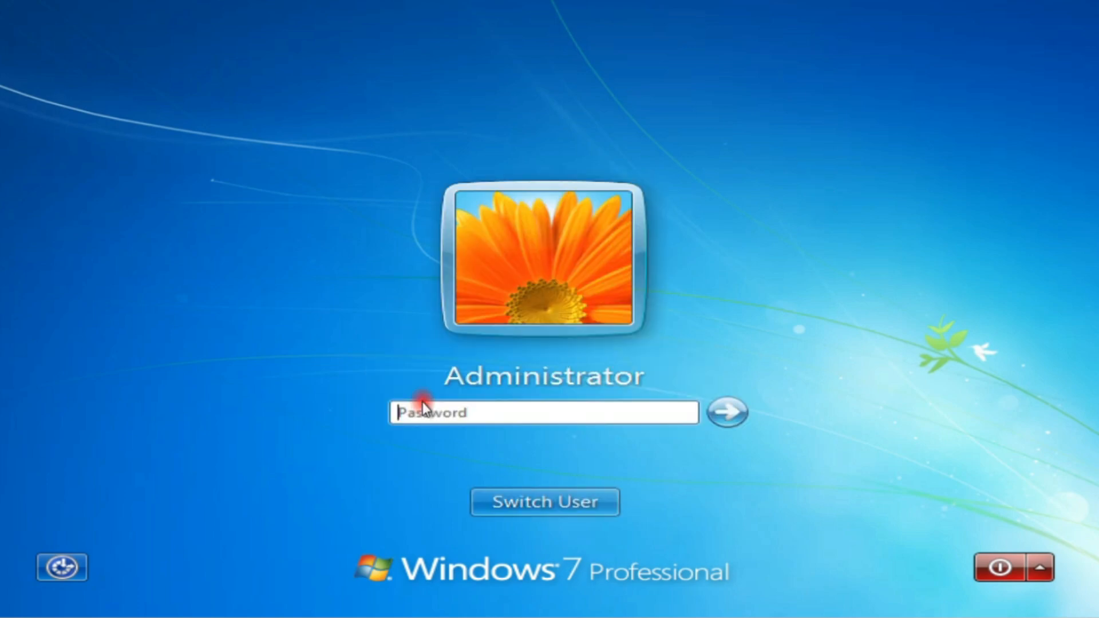
key("Return")
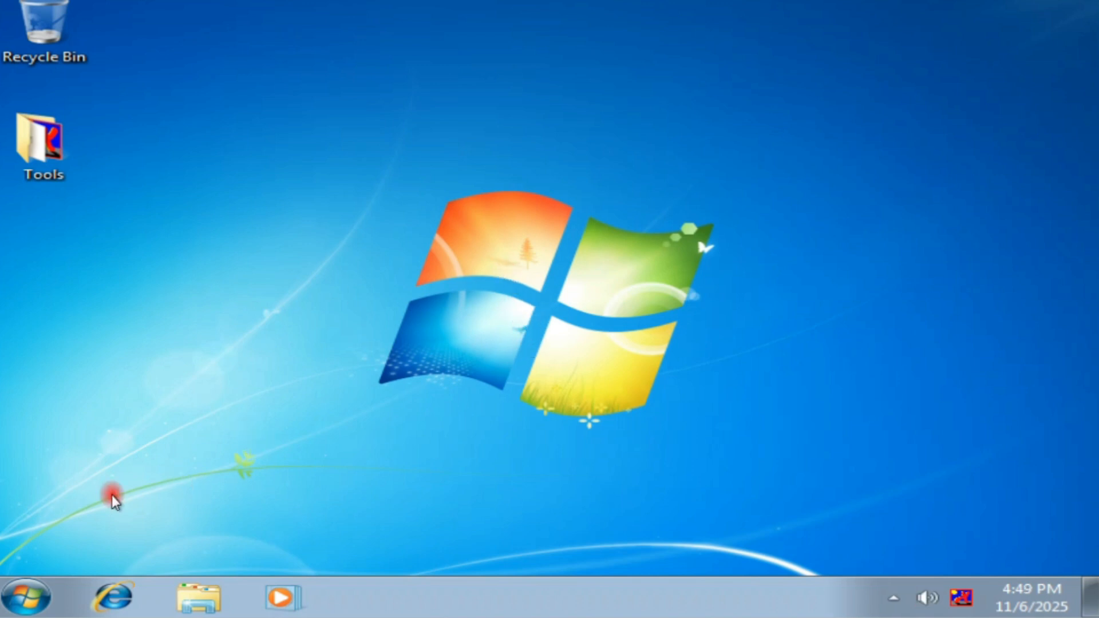
Open Task Manager from the taskbar menu and move its window aside.
right_click(471, 600)
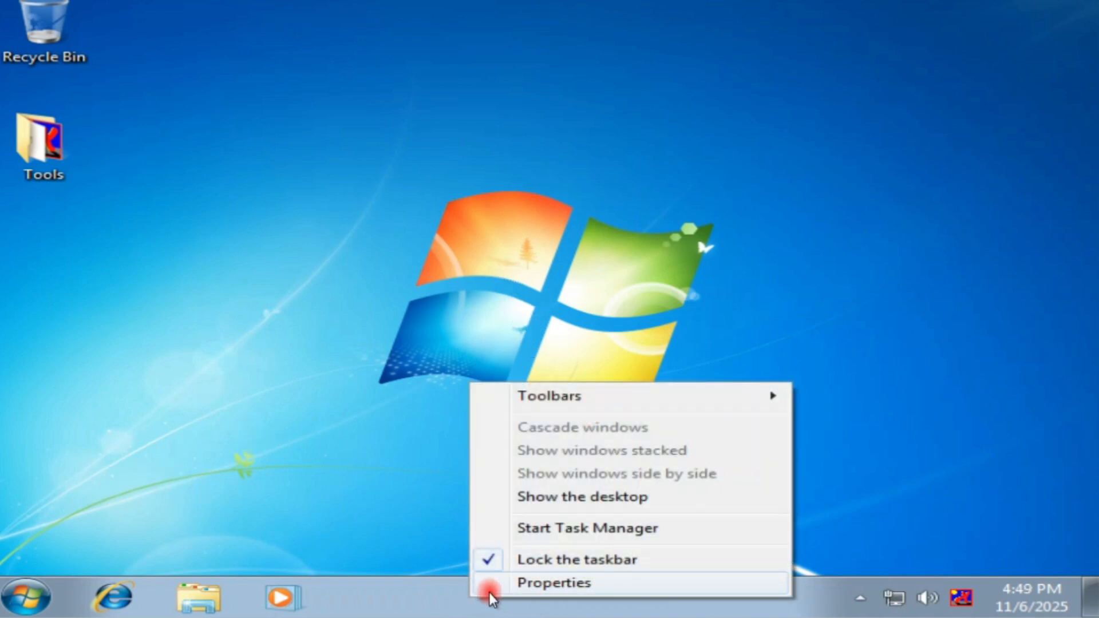
left_click(592, 531)
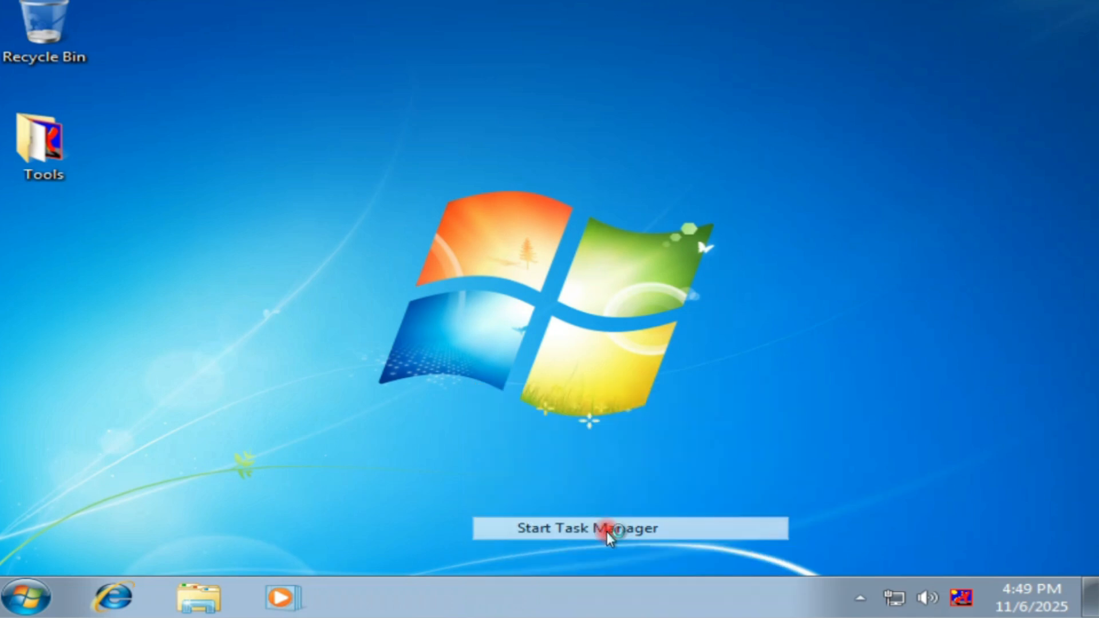
left_click_drag(331, 23, 502, 80)
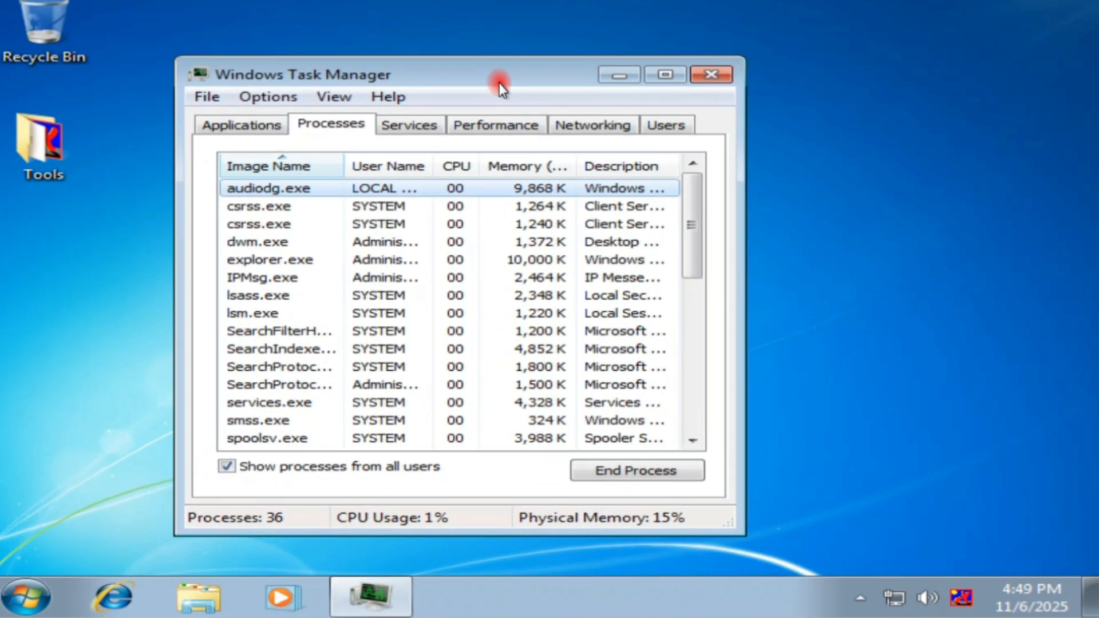
Run services.msc as a new task with administrative privileges.
left_click(206, 98)
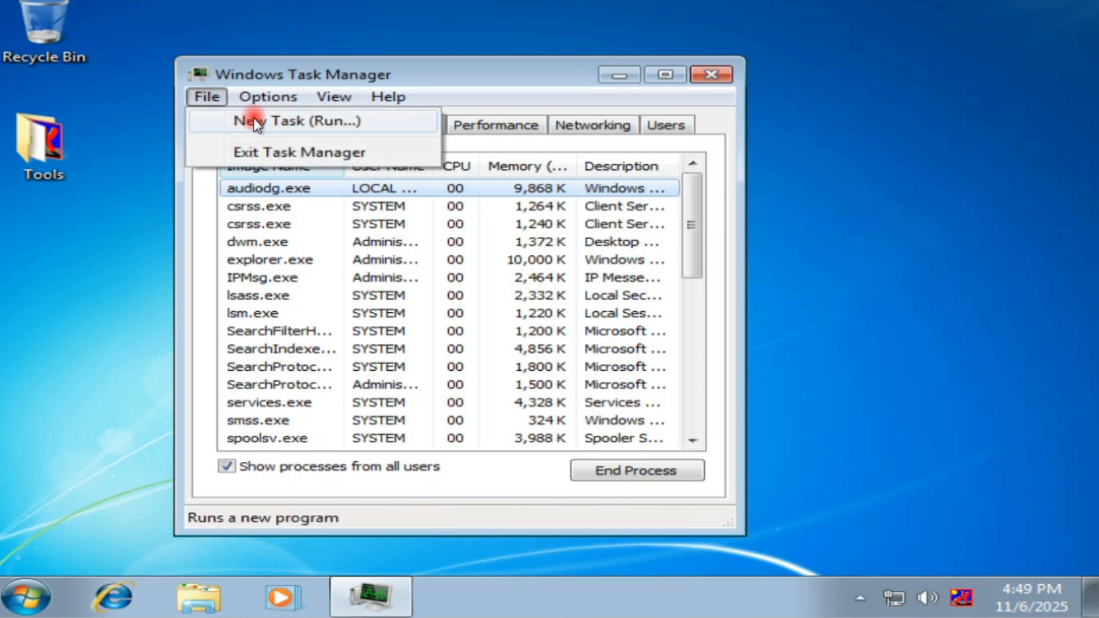
left_click(284, 125)
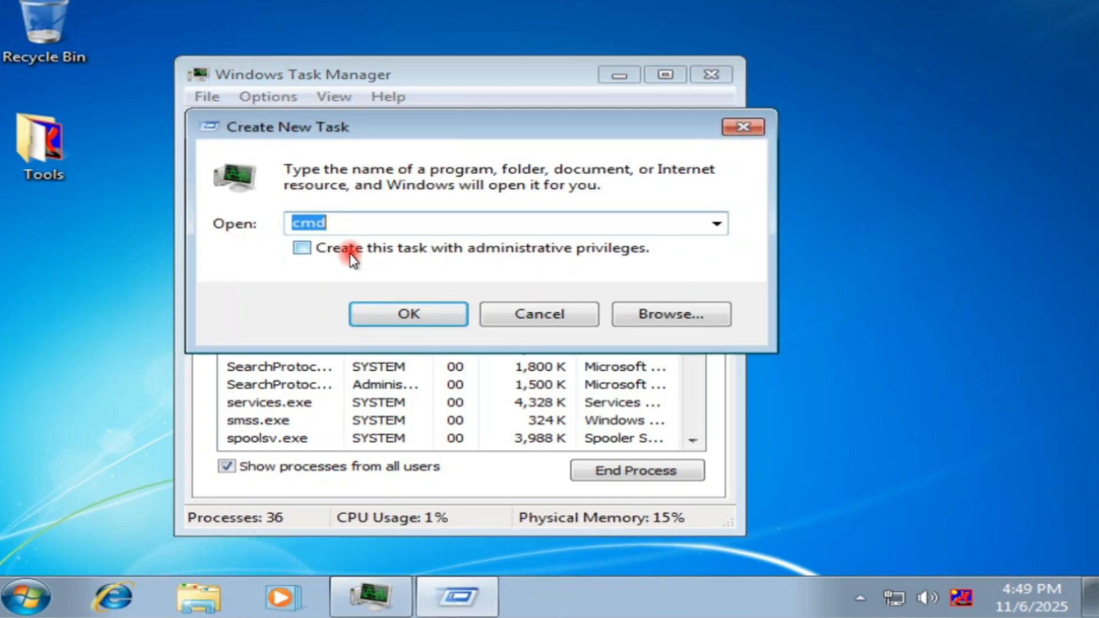
type("s")
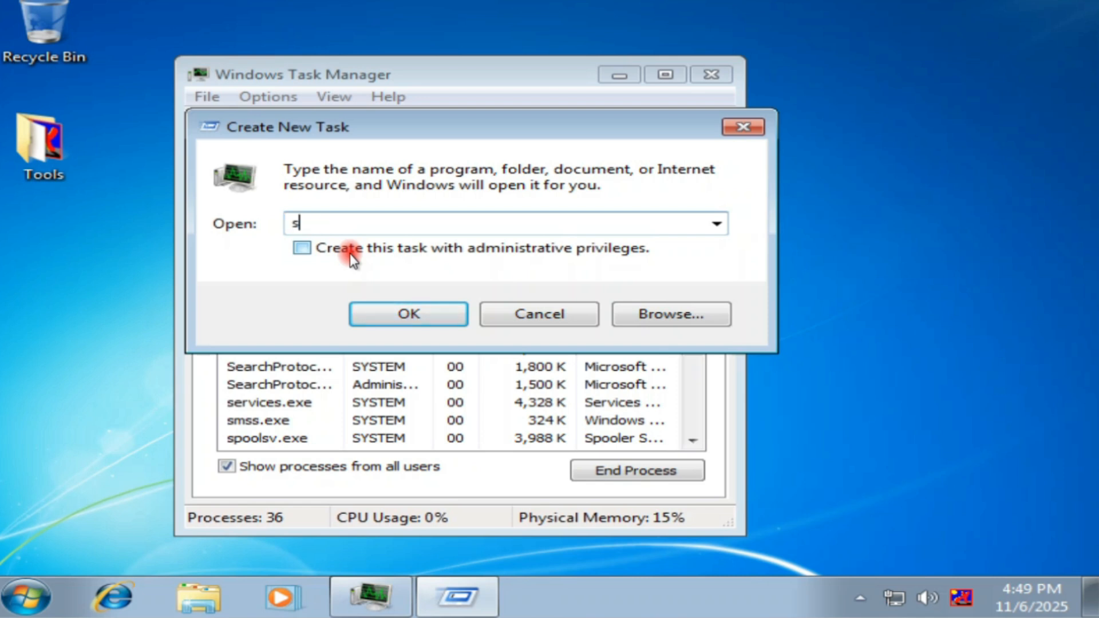
type("ervices.")
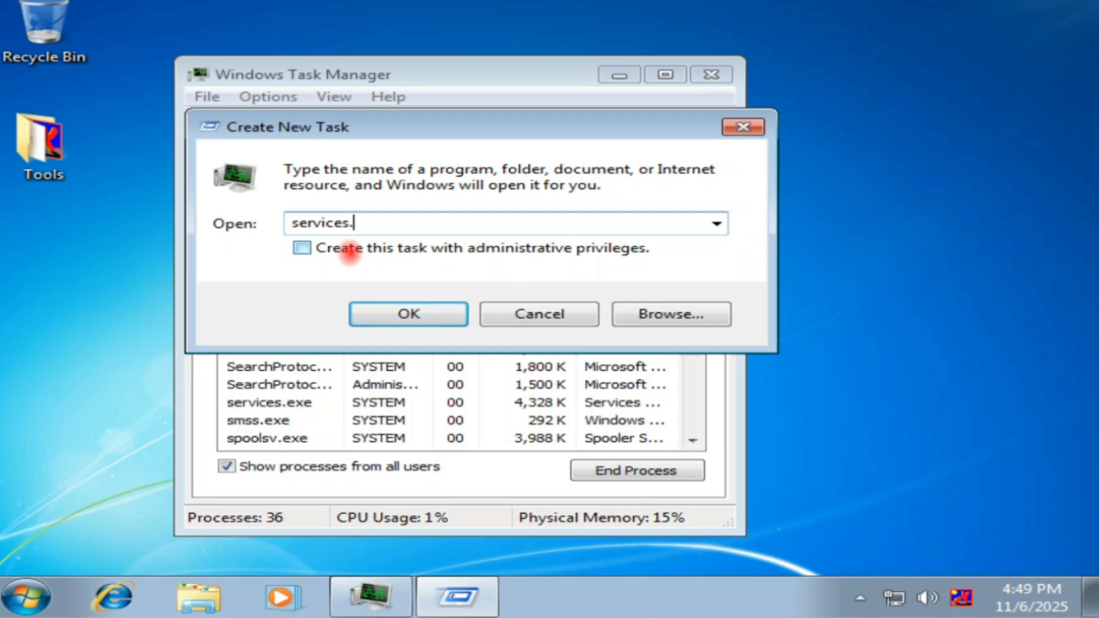
type("msc")
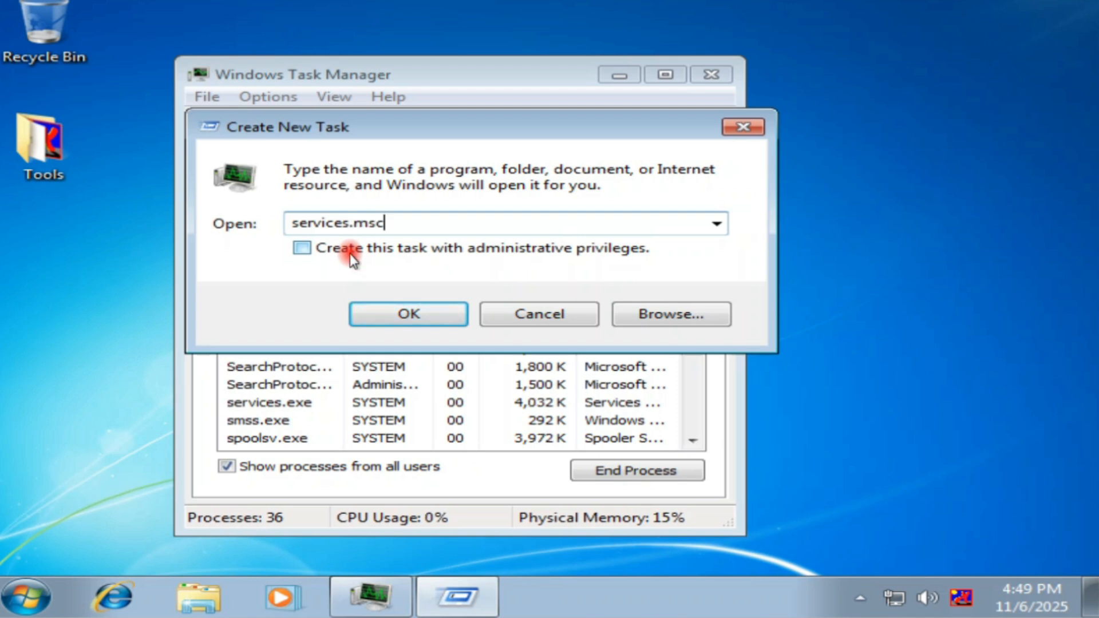
left_click(338, 254)
left_click(410, 316)
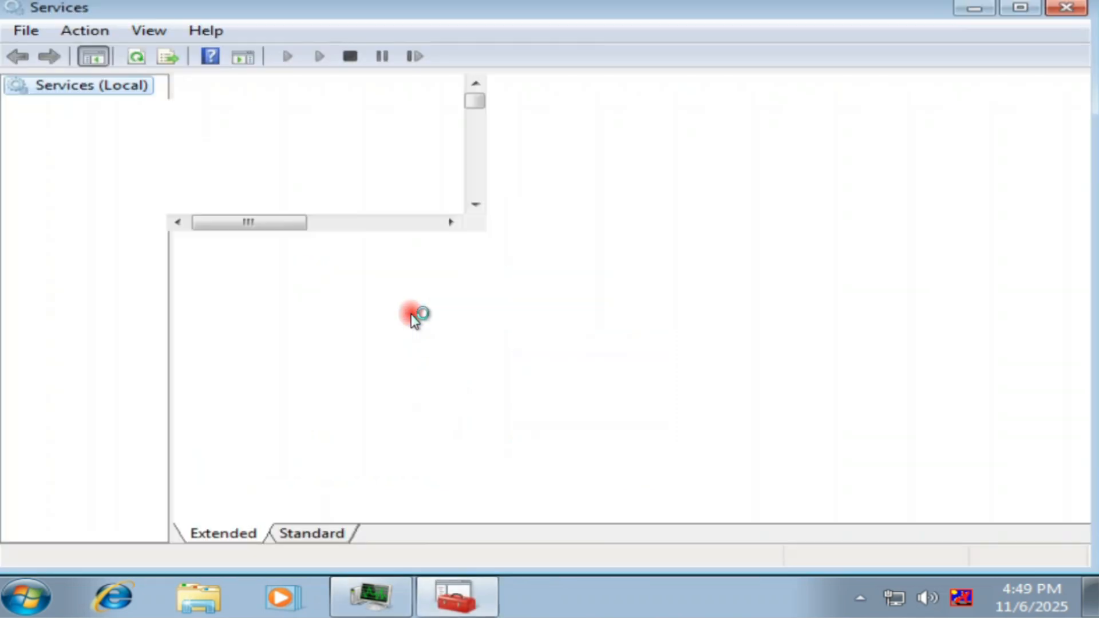
Set the Windows Update service's startup type to Automatic, start it, and apply.
left_click(570, 250)
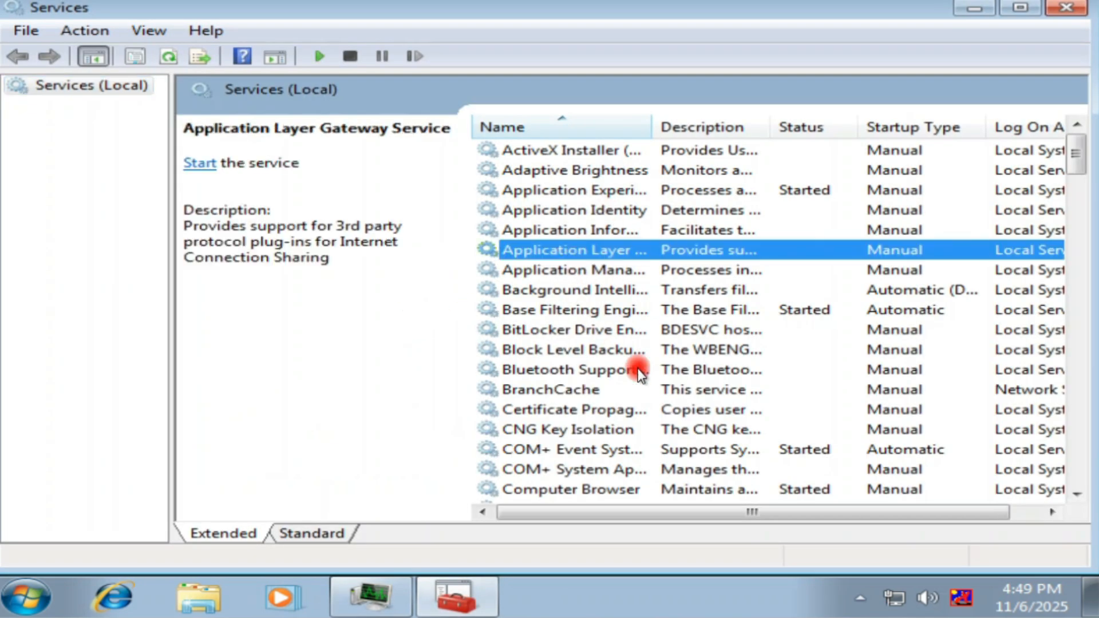
left_click_drag(1084, 160, 1084, 467)
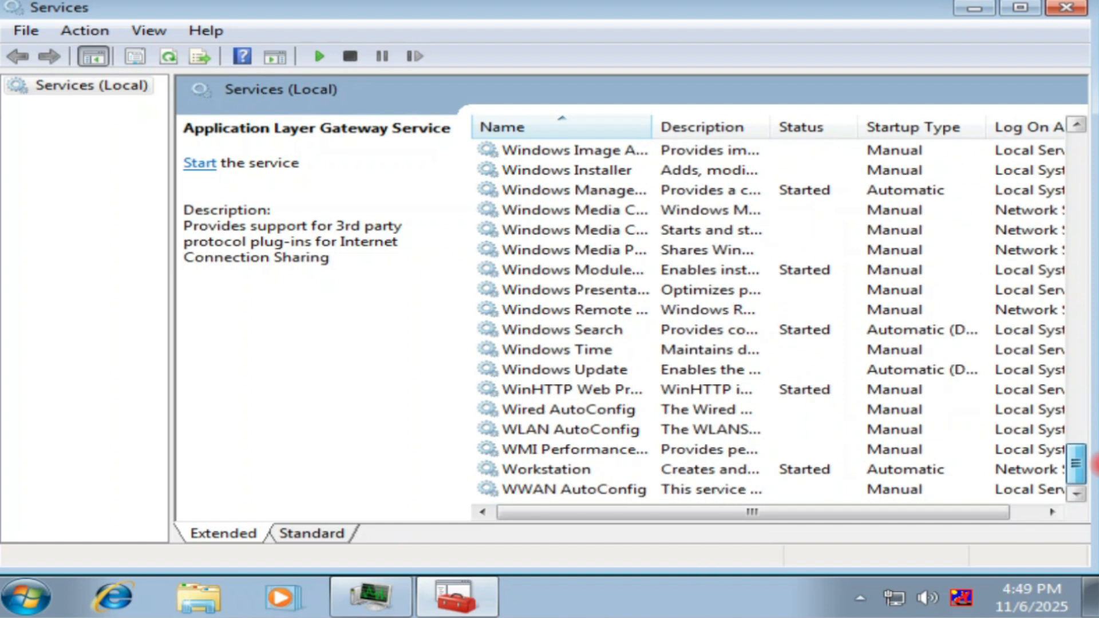
left_click(607, 371)
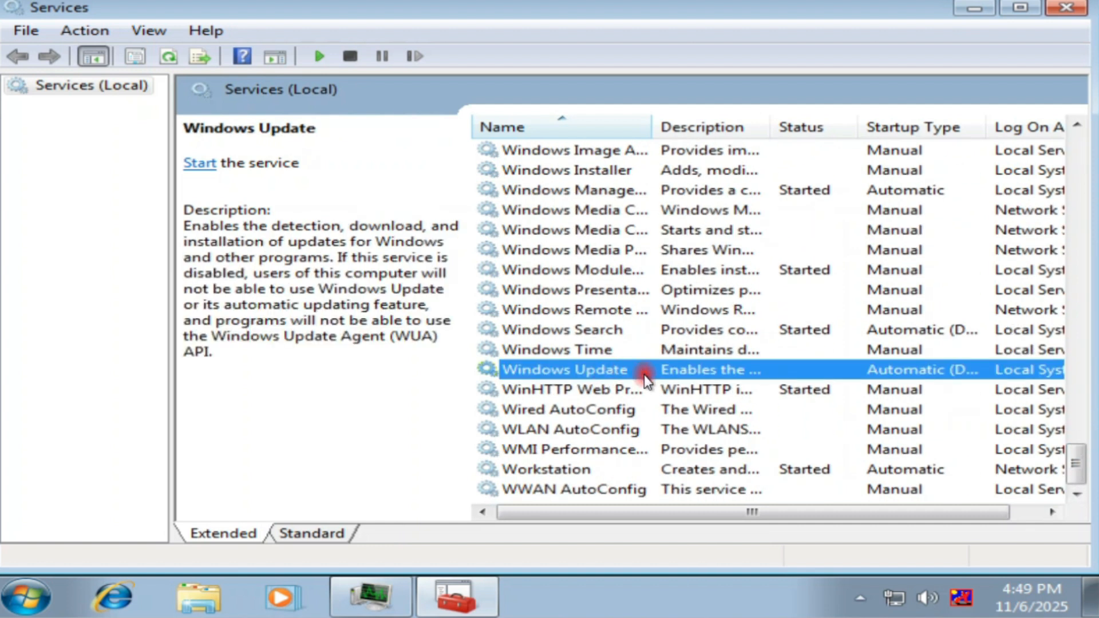
right_click(601, 377)
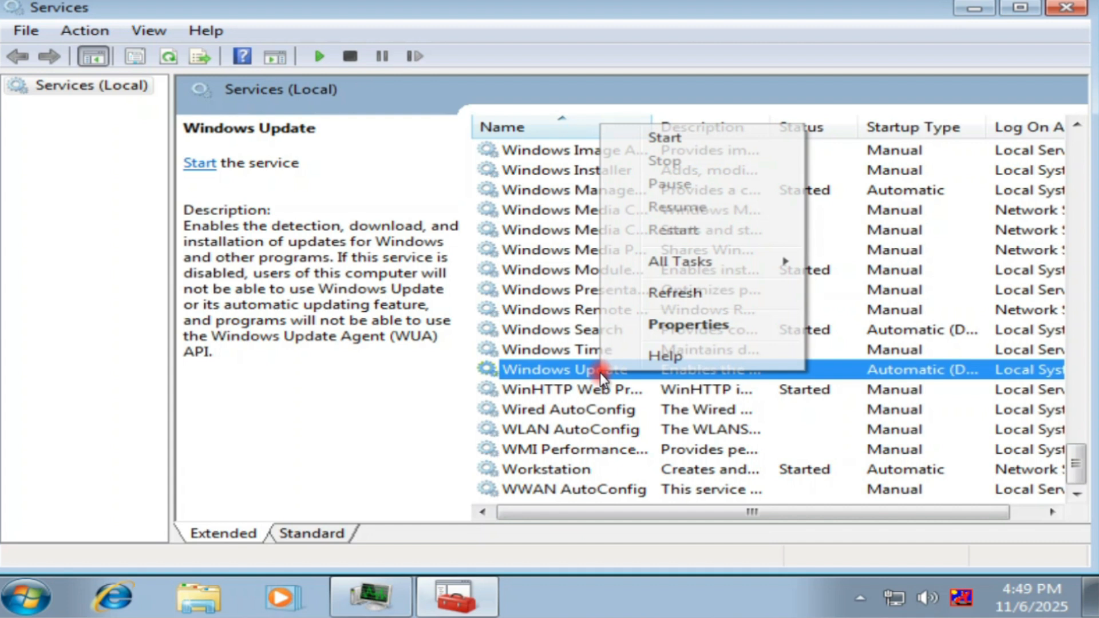
left_click(720, 326)
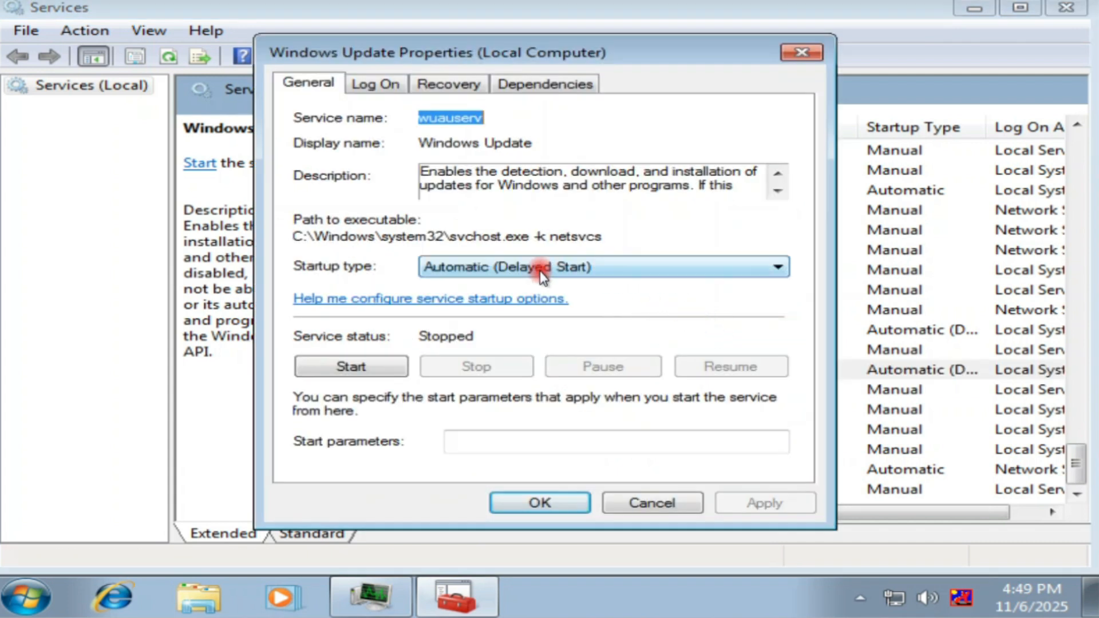
left_click(501, 265)
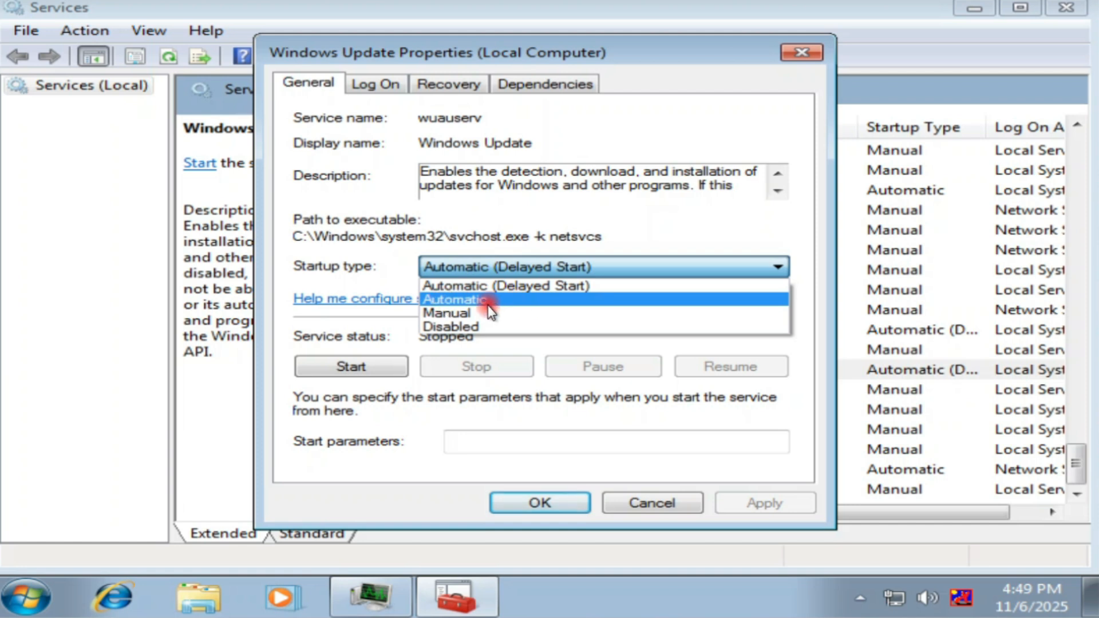
left_click(491, 312)
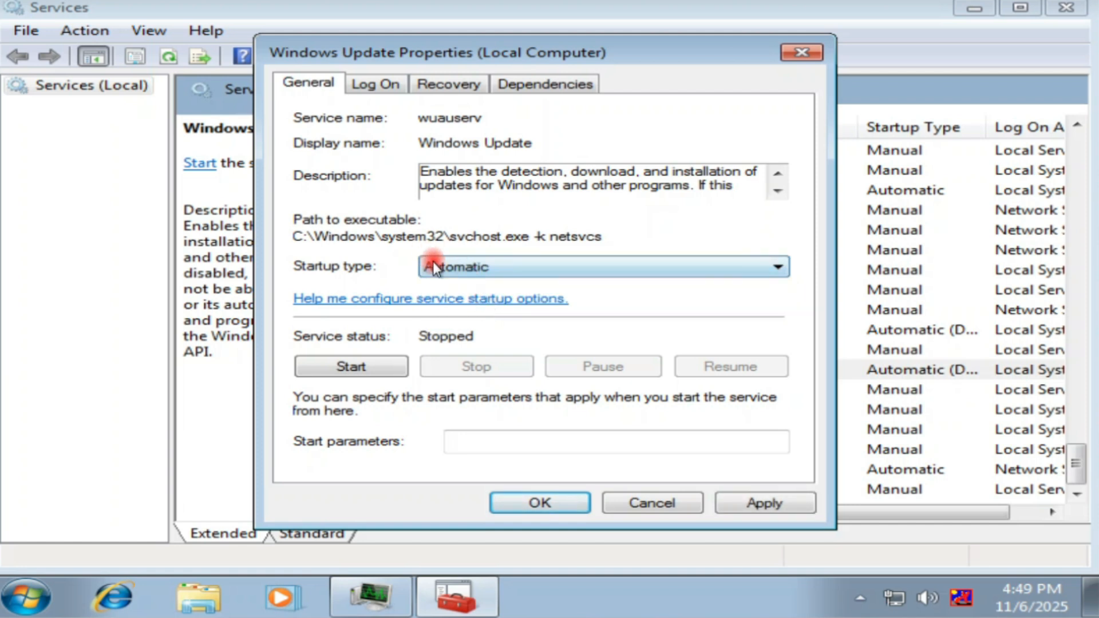
left_click(362, 369)
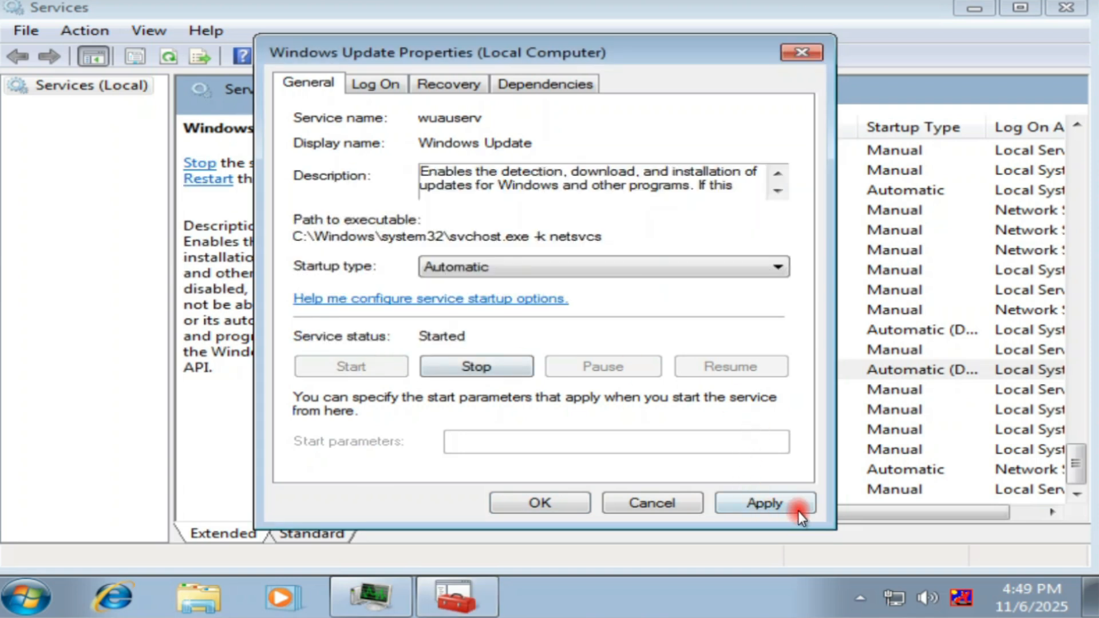
left_click(750, 503)
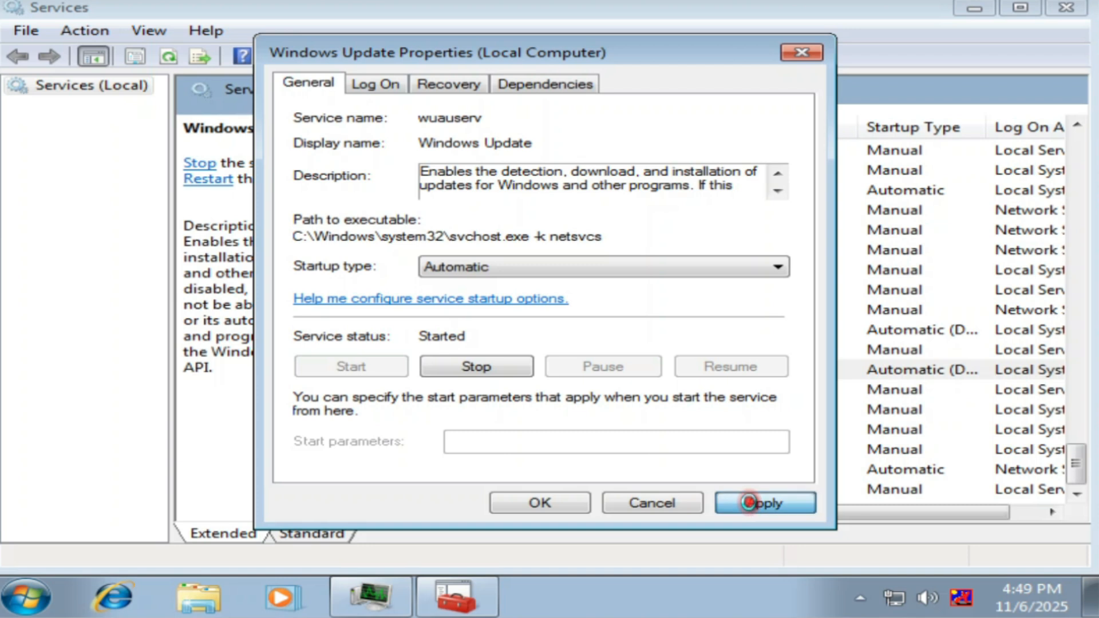
left_click(561, 503)
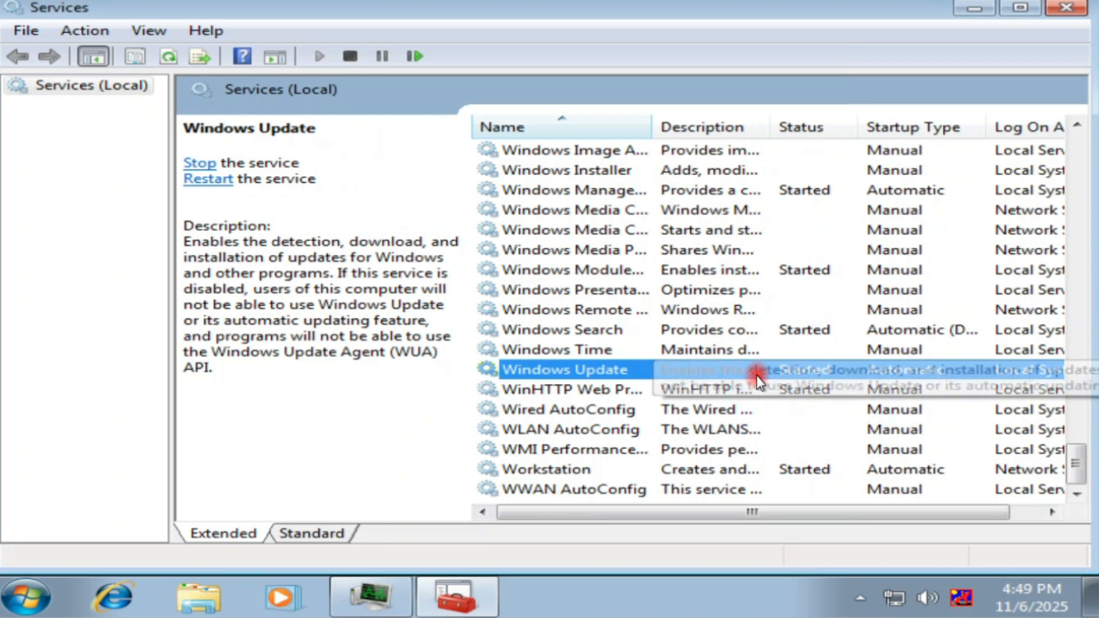
Restart the Windows Update service and check its status in the services list.
left_click(218, 182)
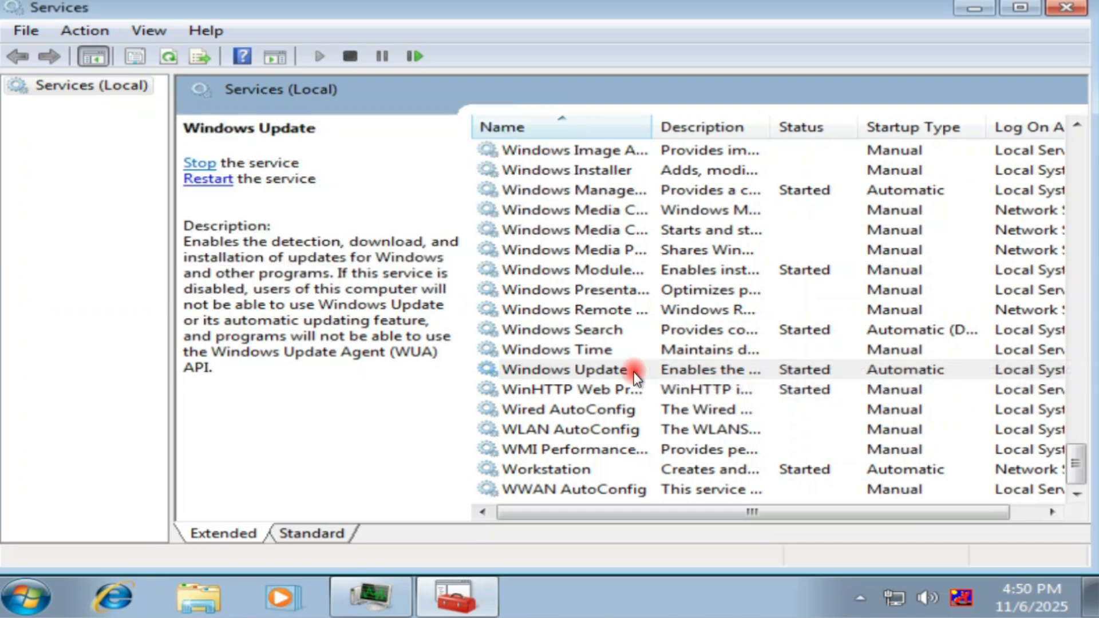
left_click(705, 375)
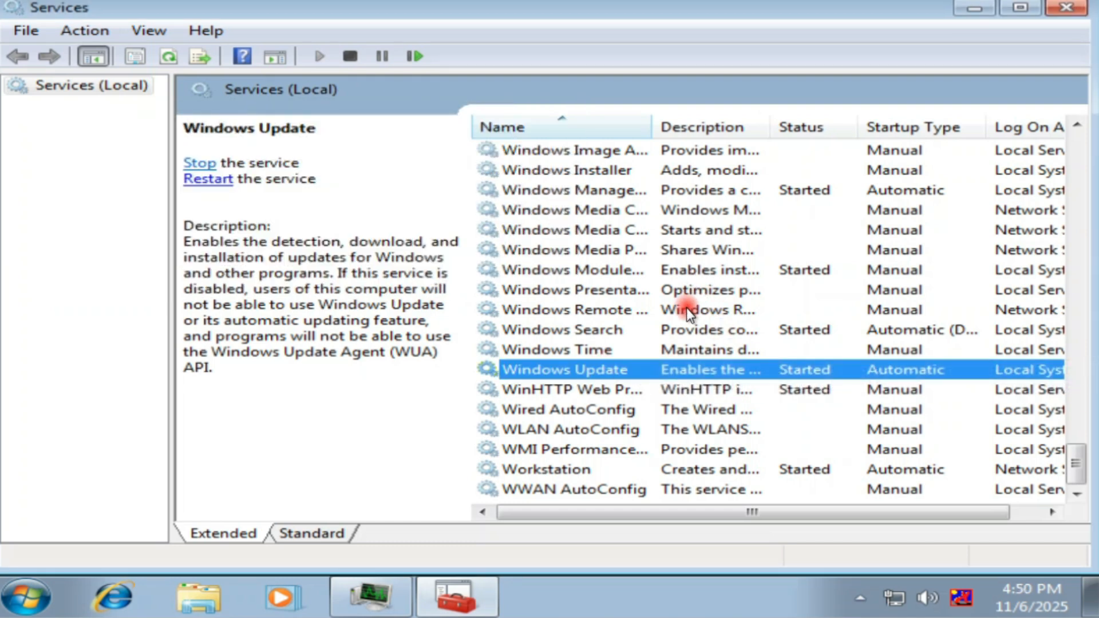
left_click(591, 309)
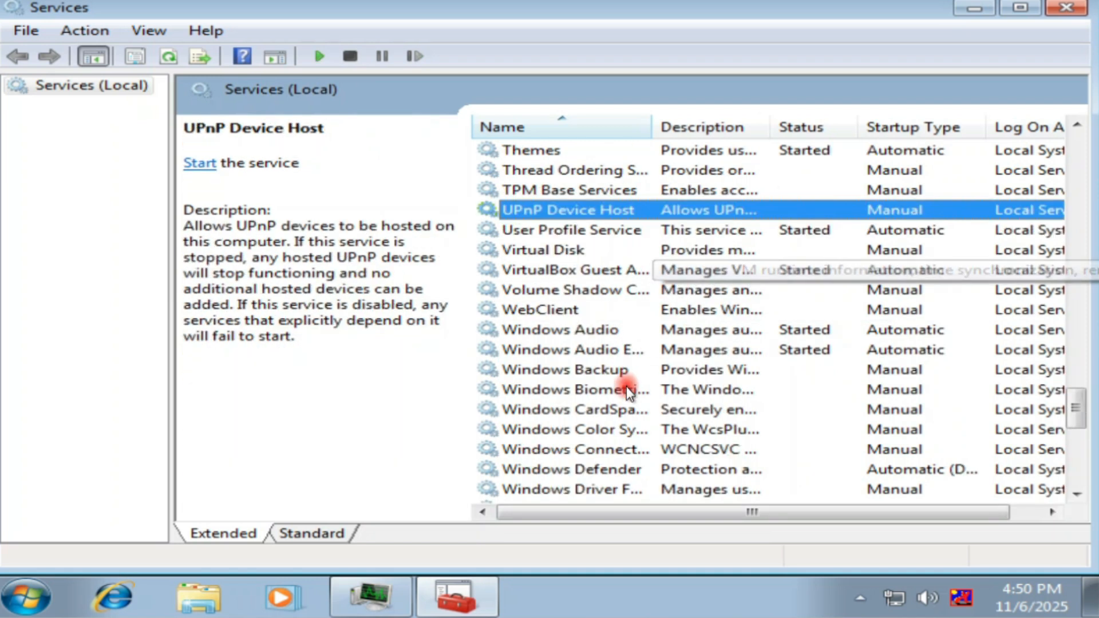
left_click(622, 392)
scroll(722, 406, "down", 5)
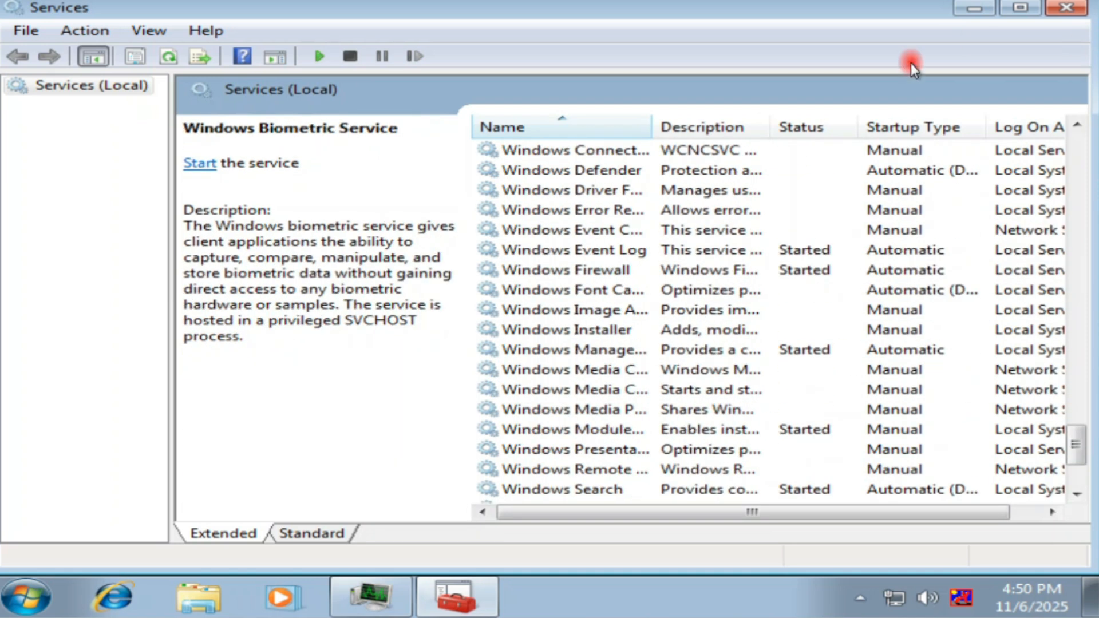
Close Services and Task Manager, then go to Windows Update in Control Panel.
left_click(1084, 13)
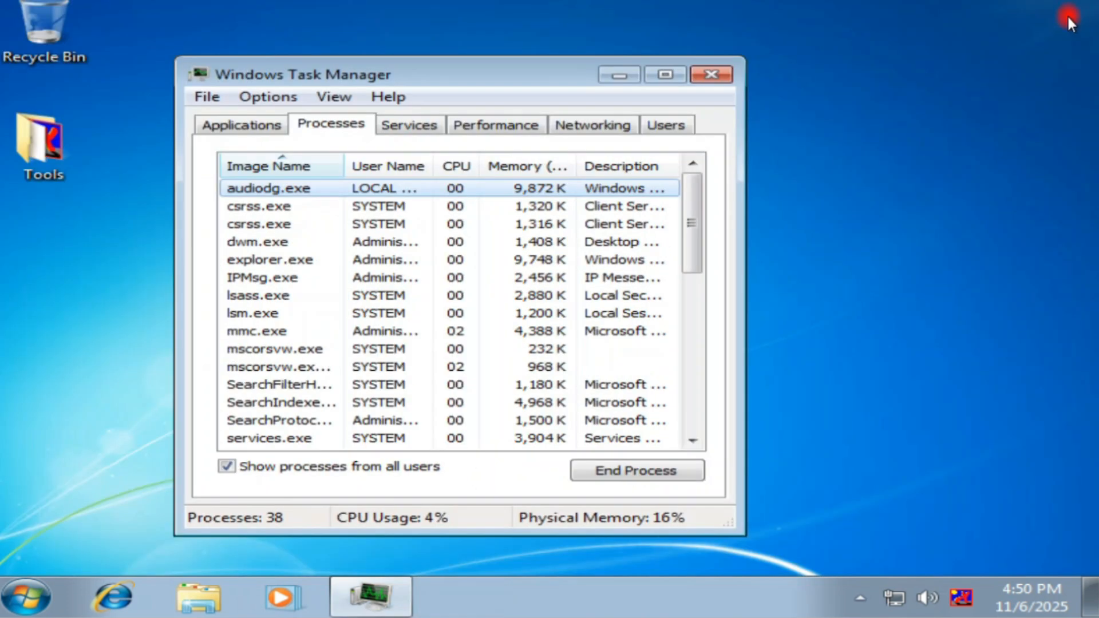
left_click(705, 76)
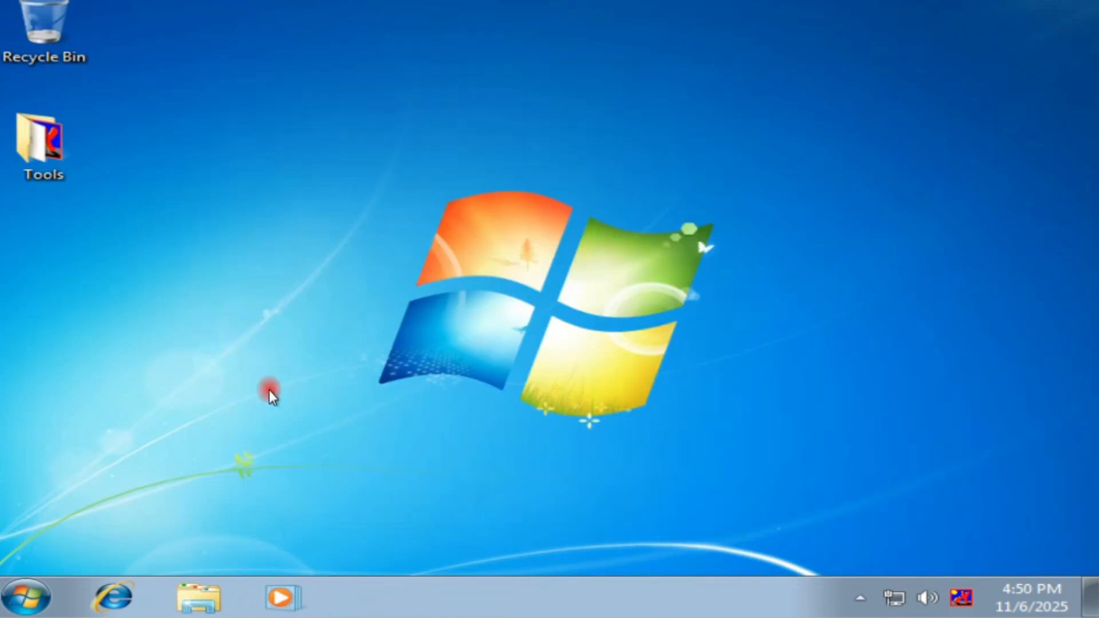
left_click(29, 598)
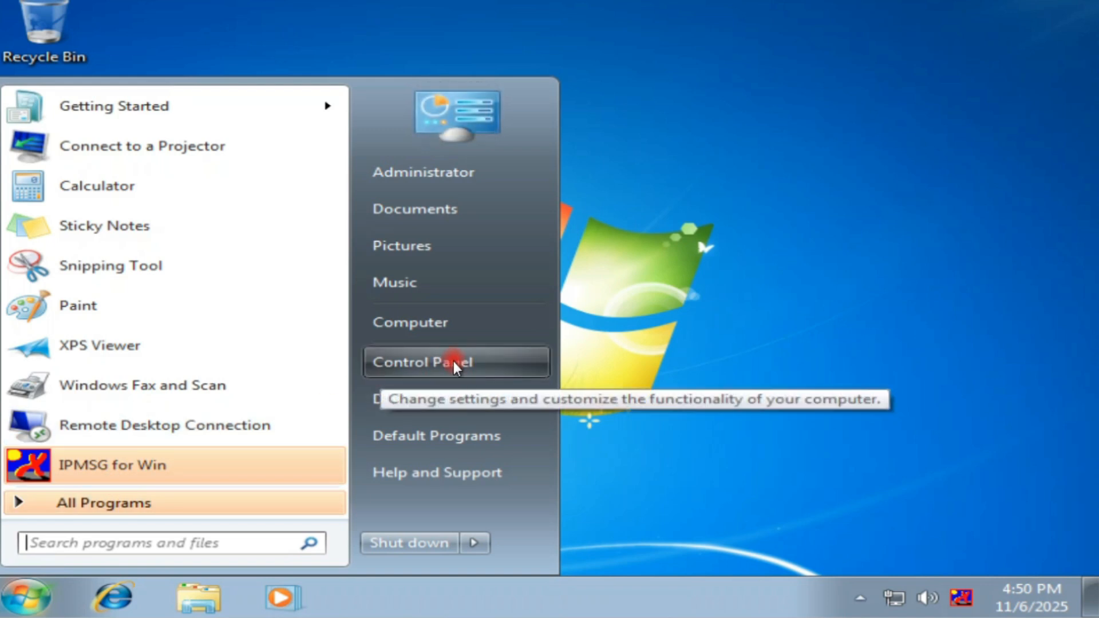
left_click(453, 361)
scroll(619, 362, "down", 5)
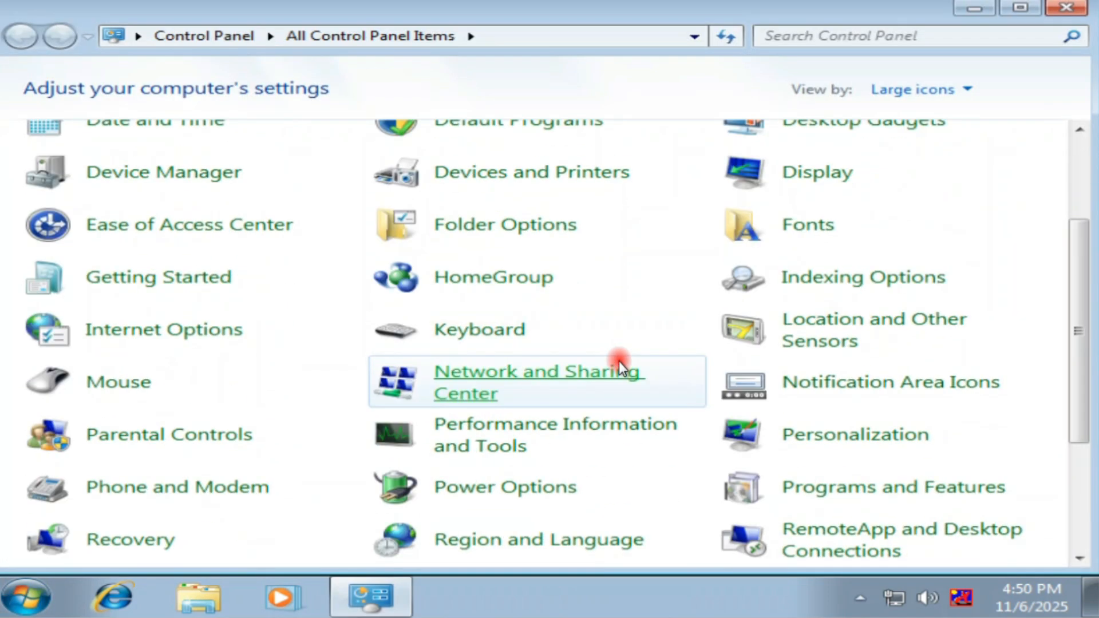
scroll(309, 522, "down", 2)
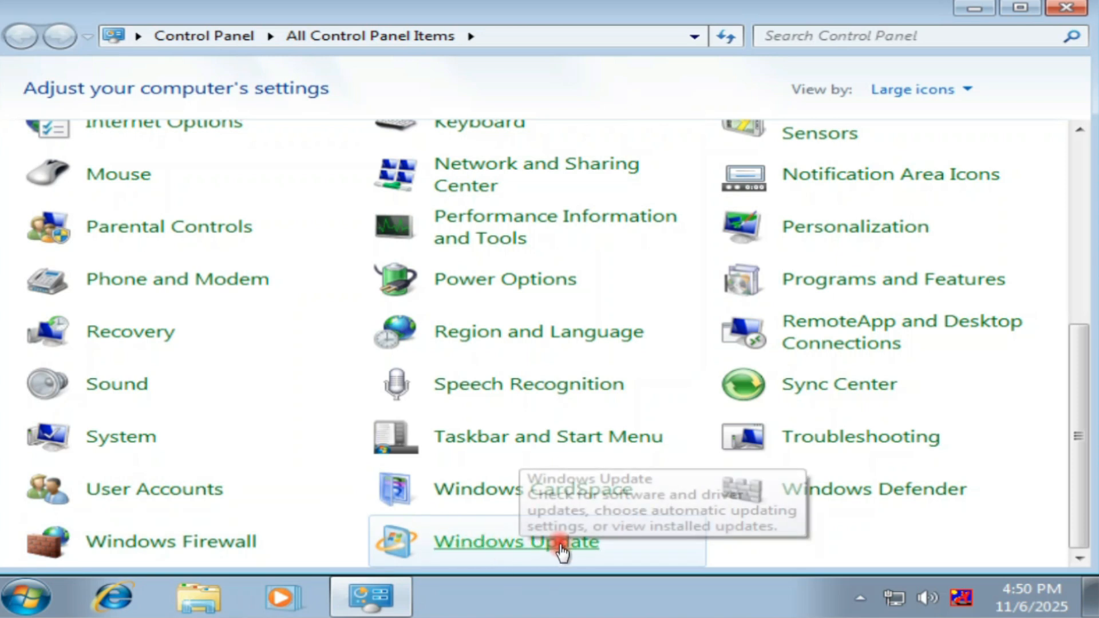
left_click(528, 551)
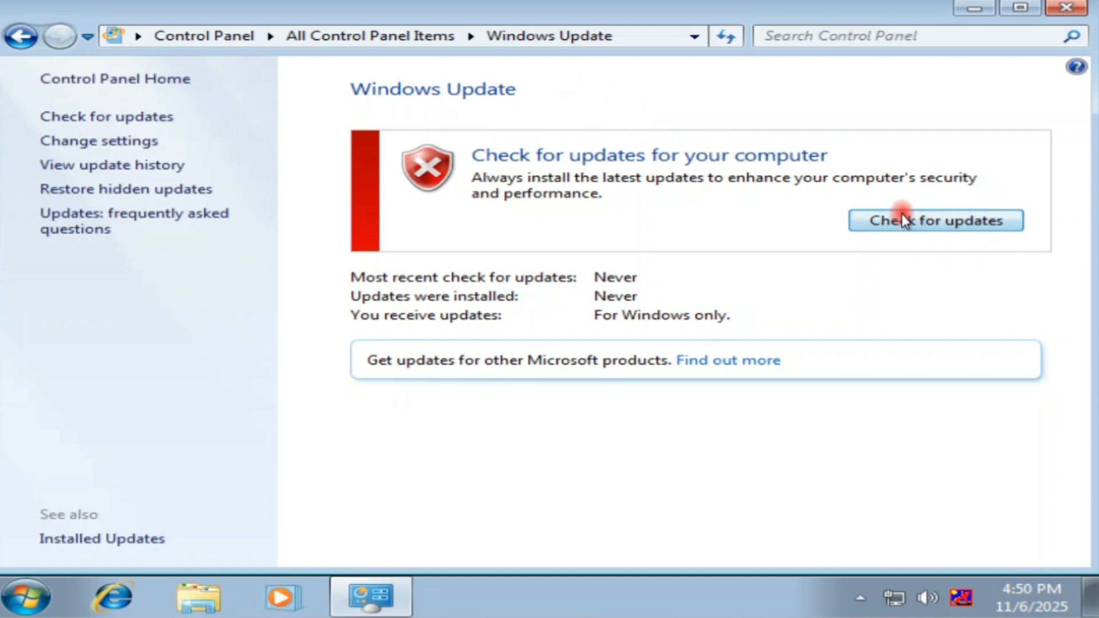
Check for updates, install the 168 important updates, and accept the KB890830 license terms.
left_click(953, 221)
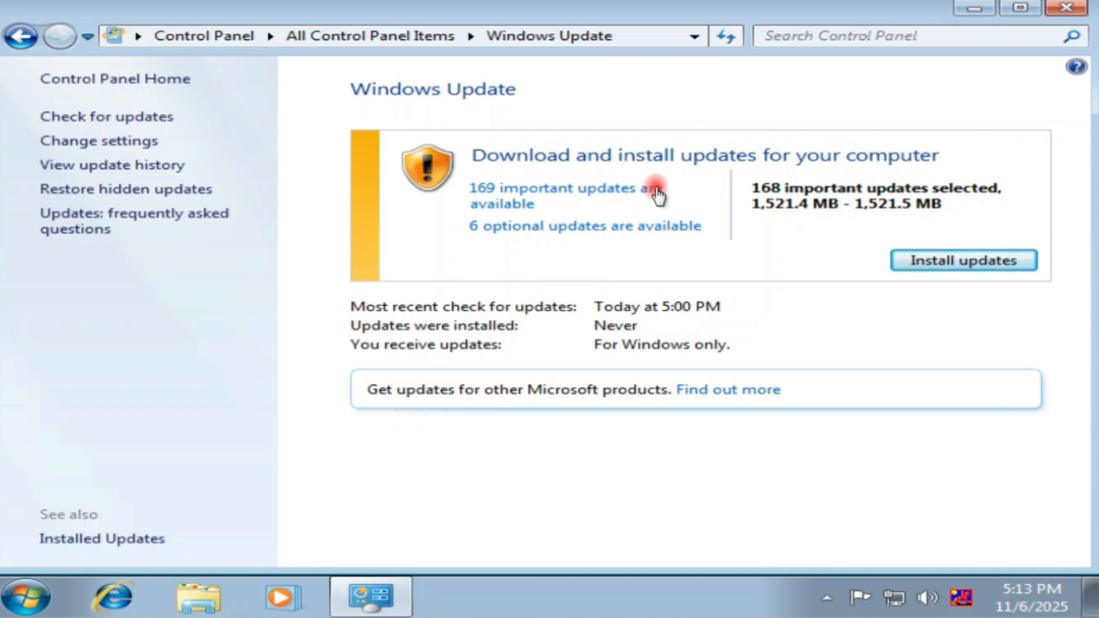
left_click(984, 271)
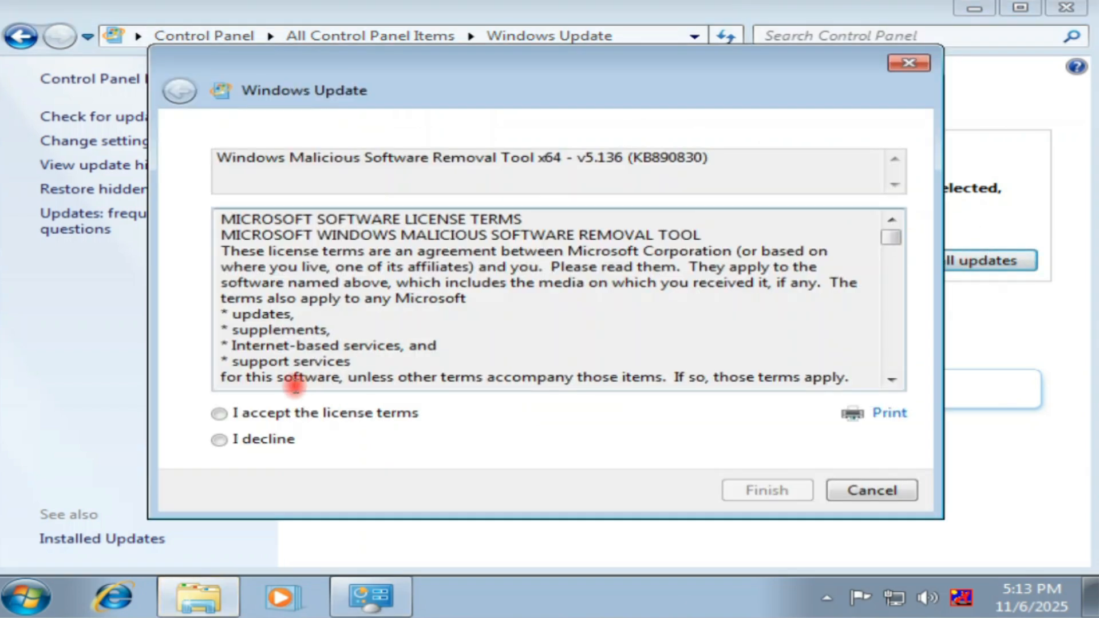
left_click(342, 414)
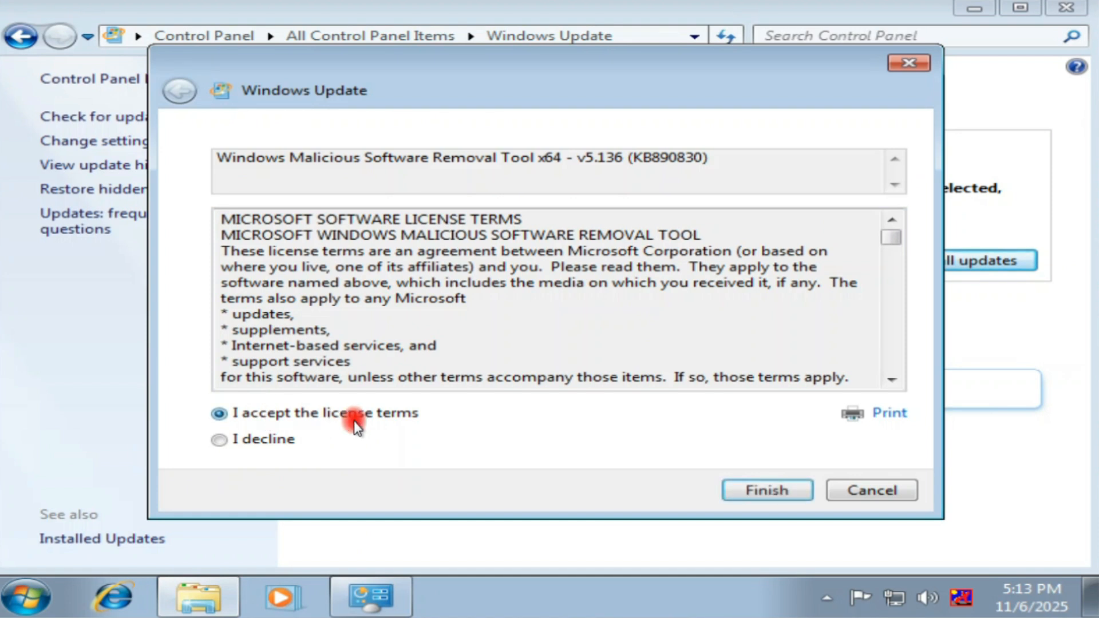
left_click(771, 491)
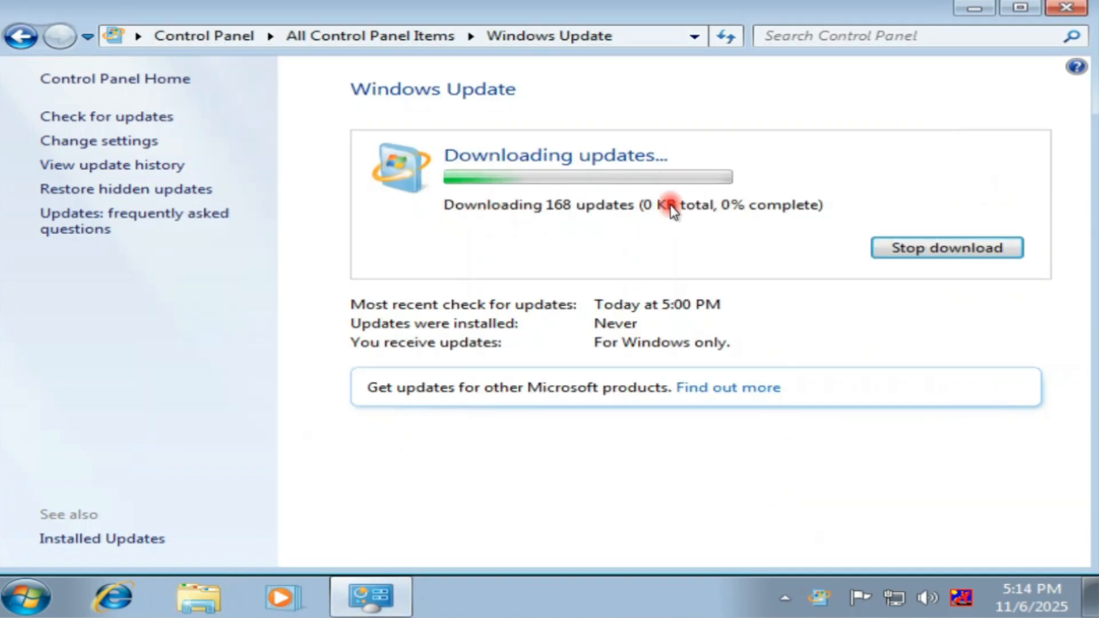